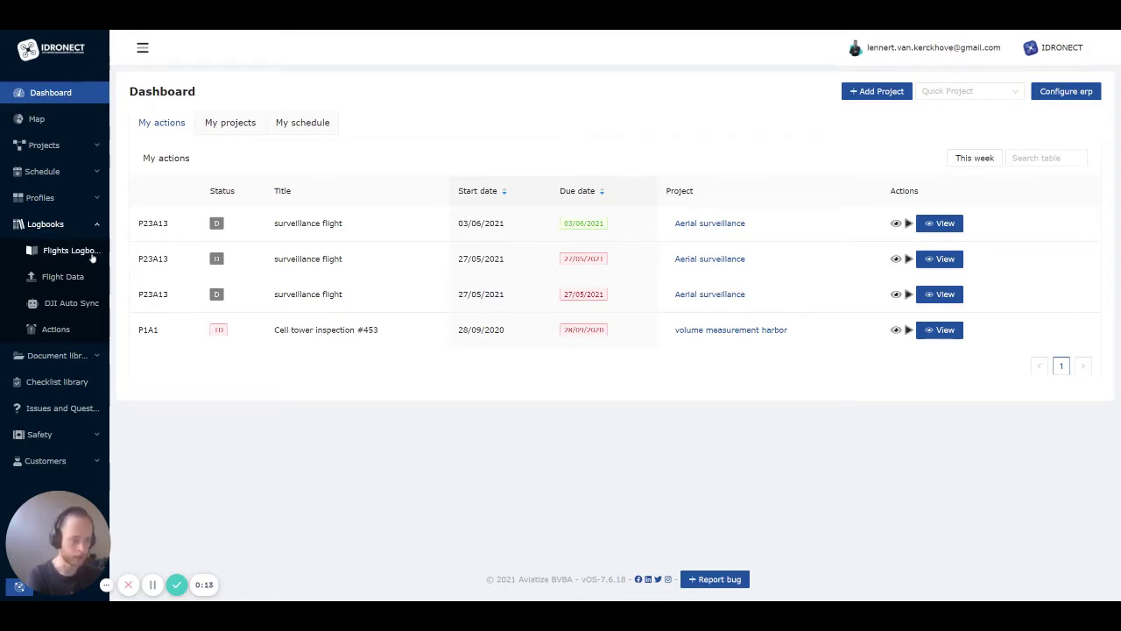
Open the Flights Logbook and set its date range to All time
left_click(93, 255)
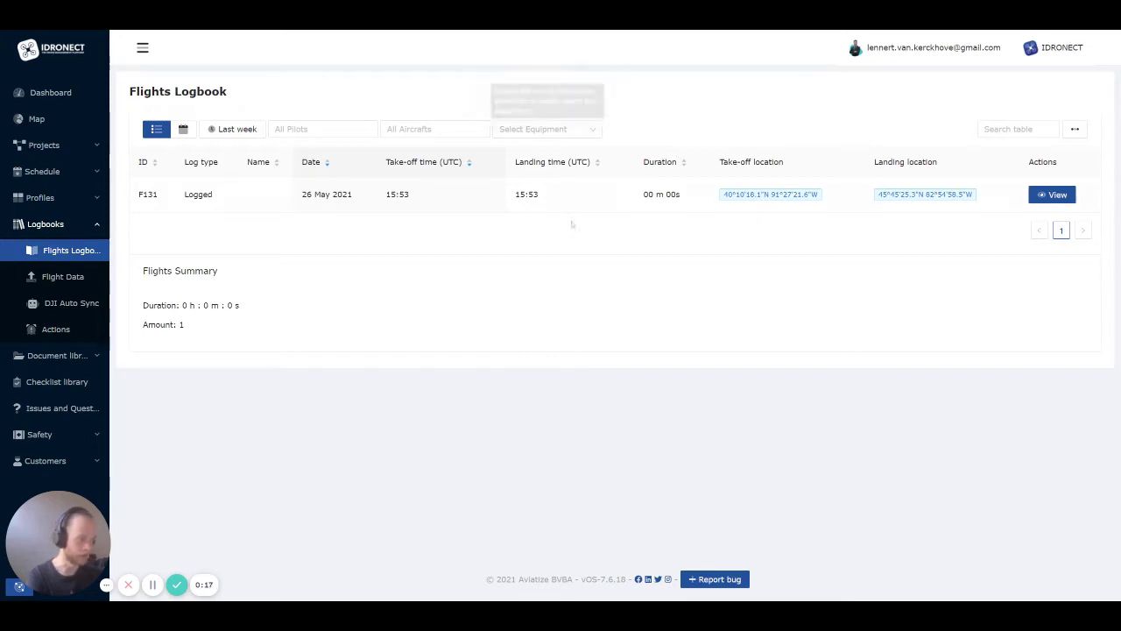
left_click(226, 130)
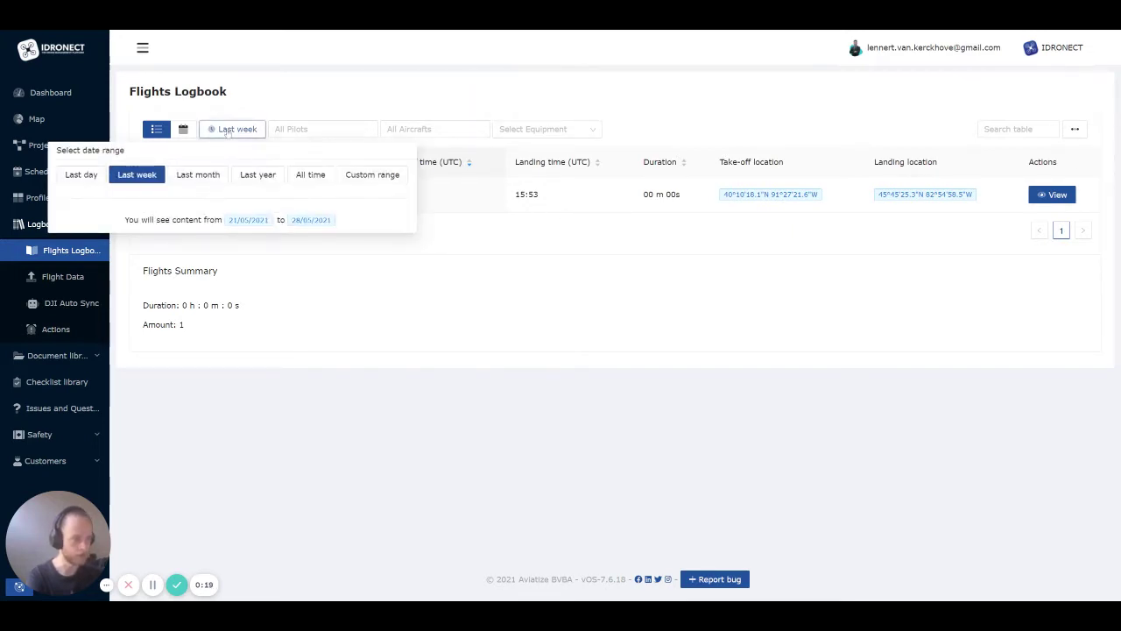
left_click_drag(57, 149, 126, 150)
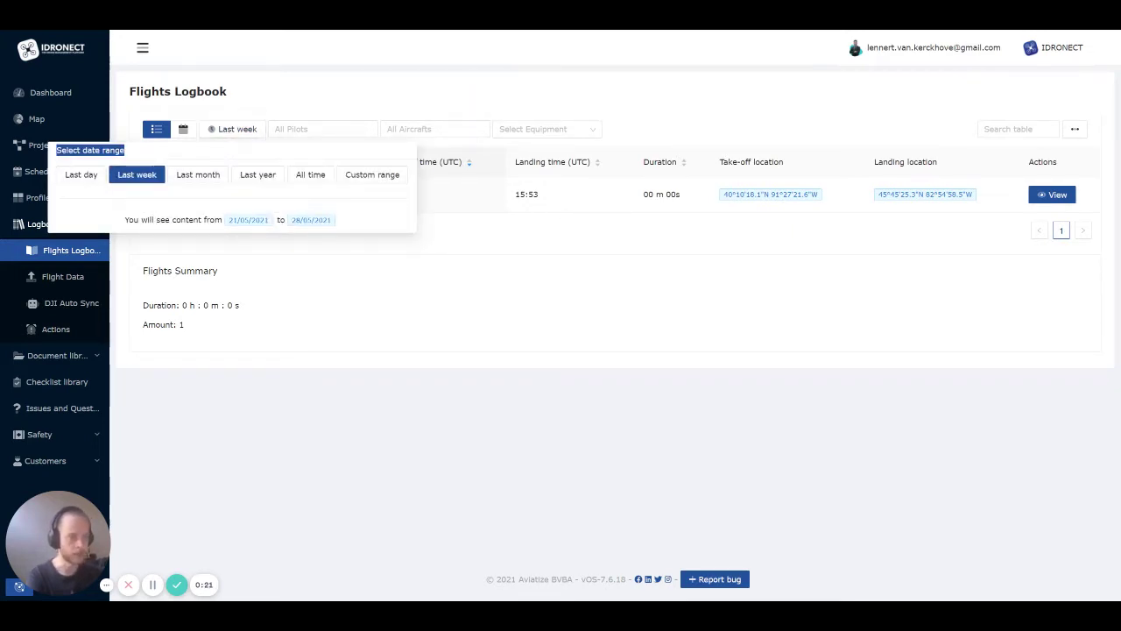
left_click(312, 176)
left_click(348, 99)
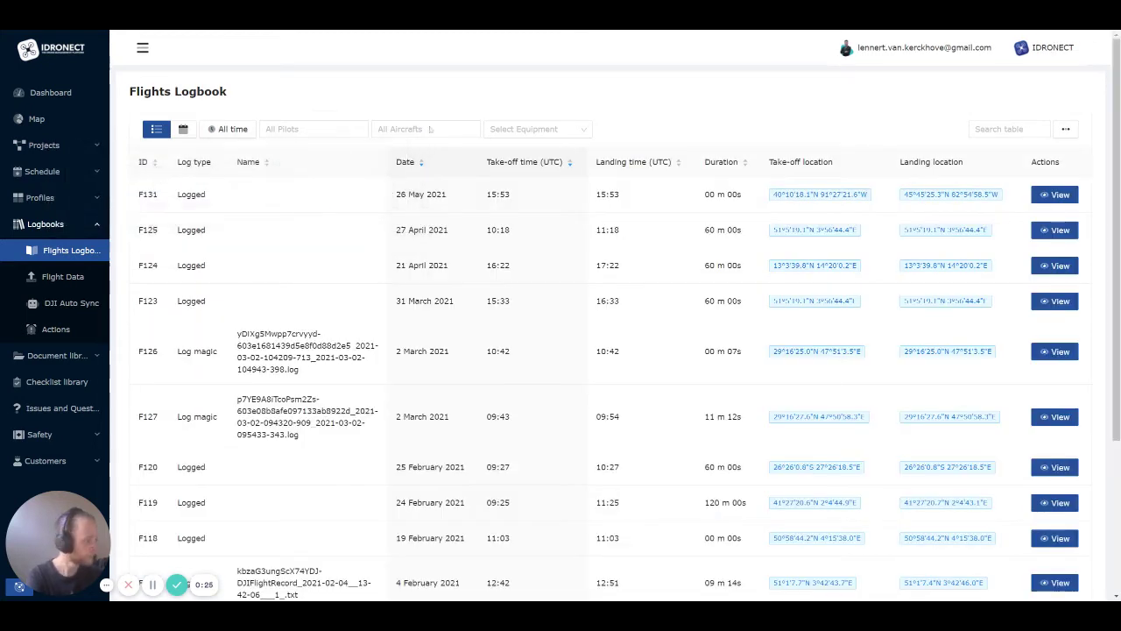
scroll(770, 440, "down", 5)
scroll(581, 426, "up", 3)
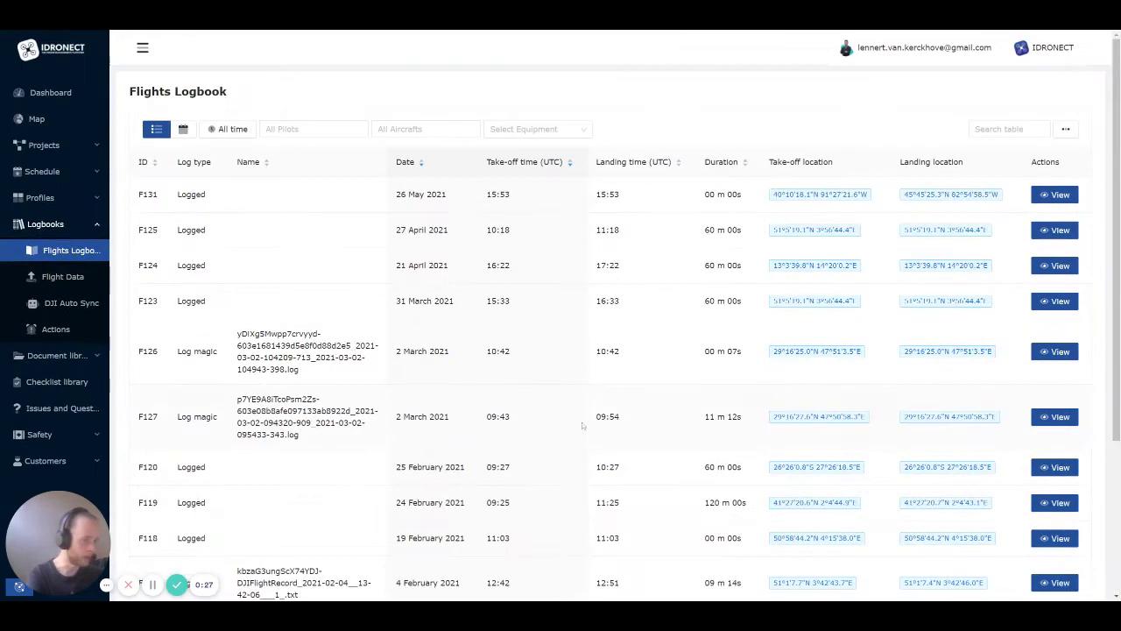
Filter the logbook by one pilot, the DJI Phantom 4 - maitne aircraft and the battery DJI Intelligent flight battery - 001
left_click(297, 129)
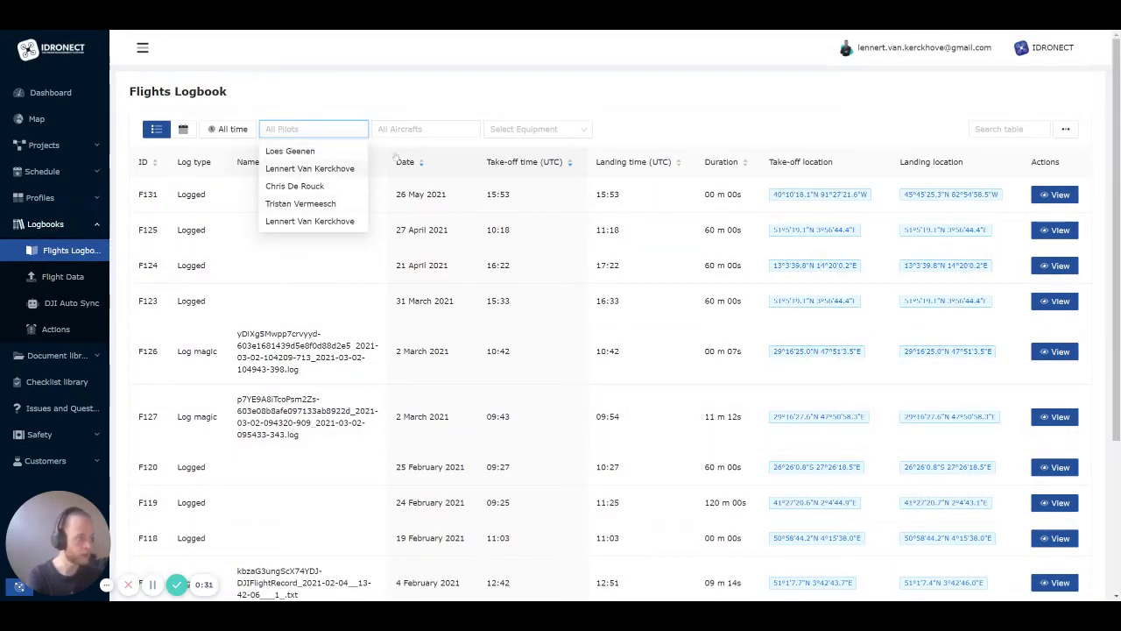
left_click(300, 204)
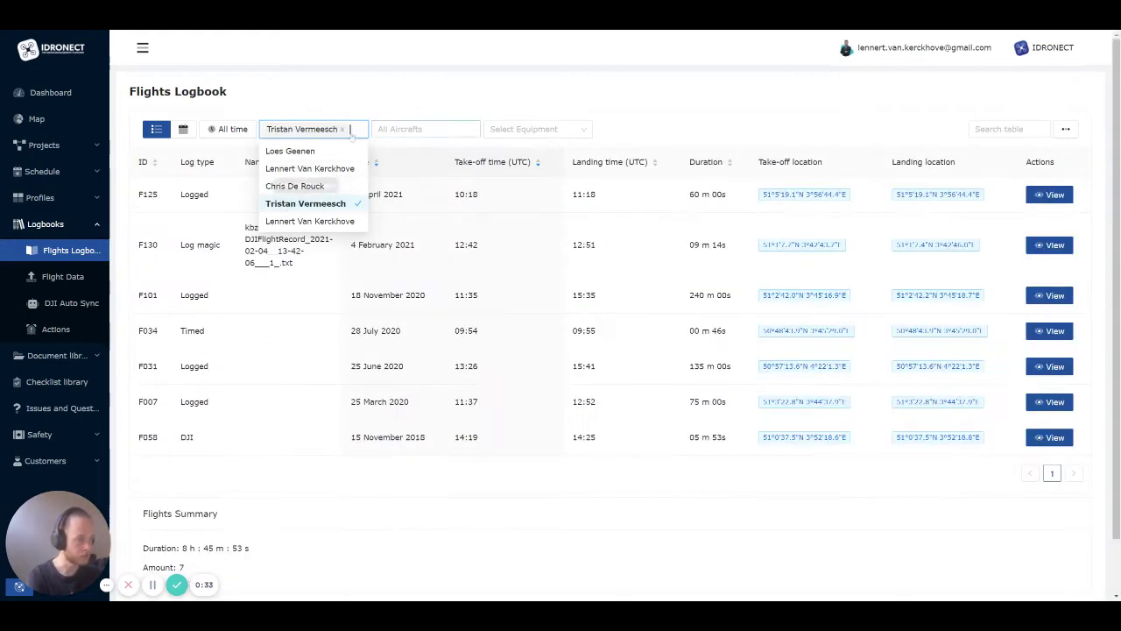
left_click(411, 129)
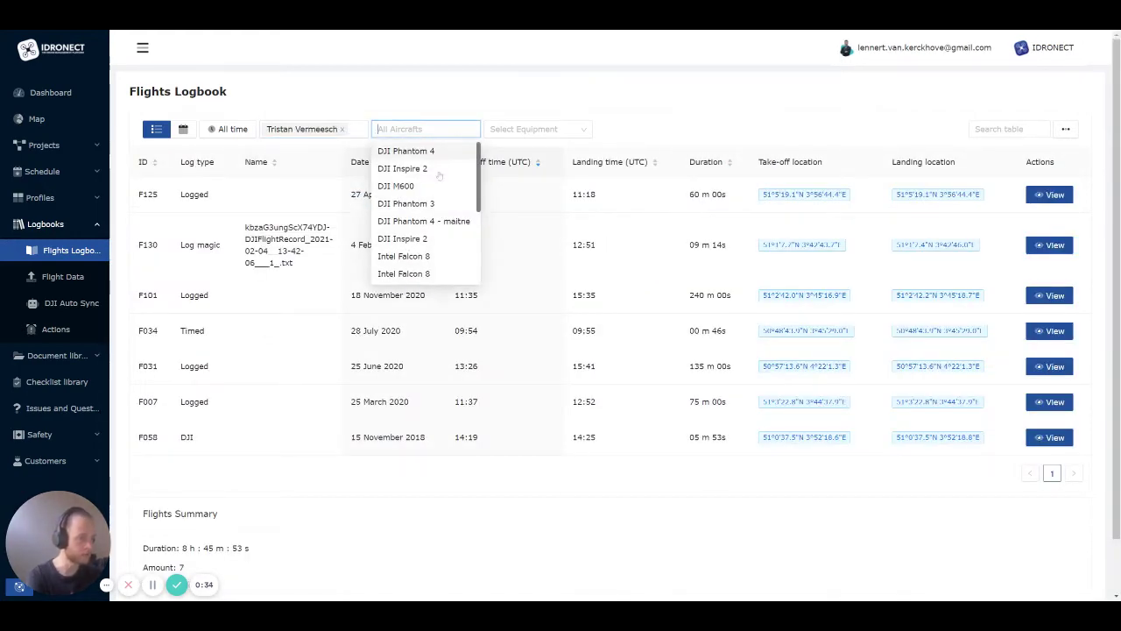
left_click(449, 223)
left_click(535, 129)
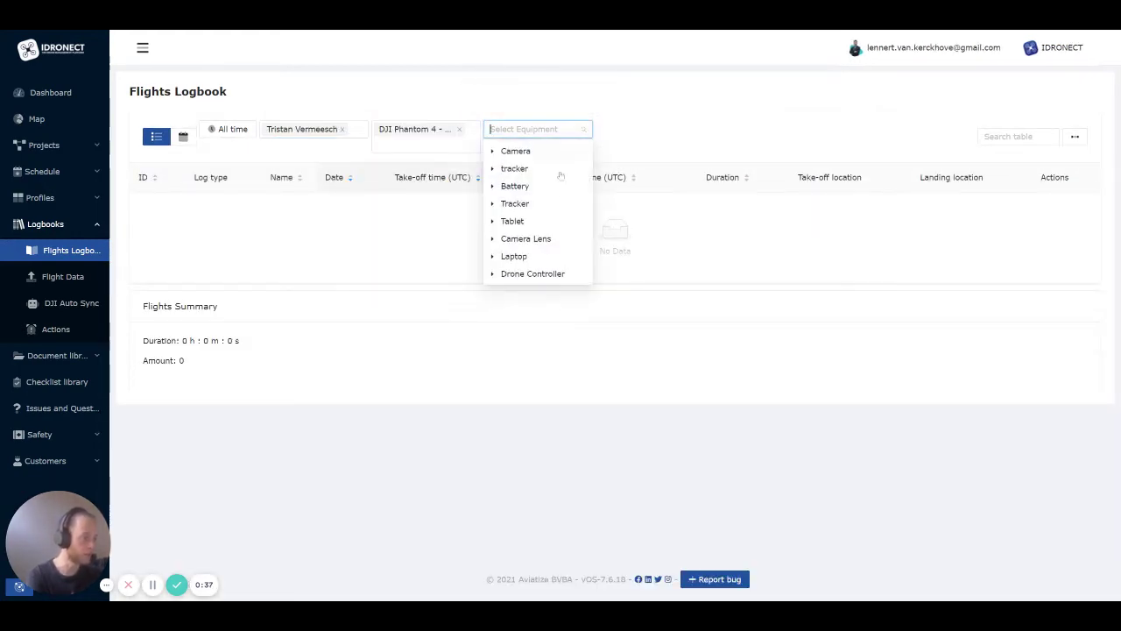
left_click(493, 187)
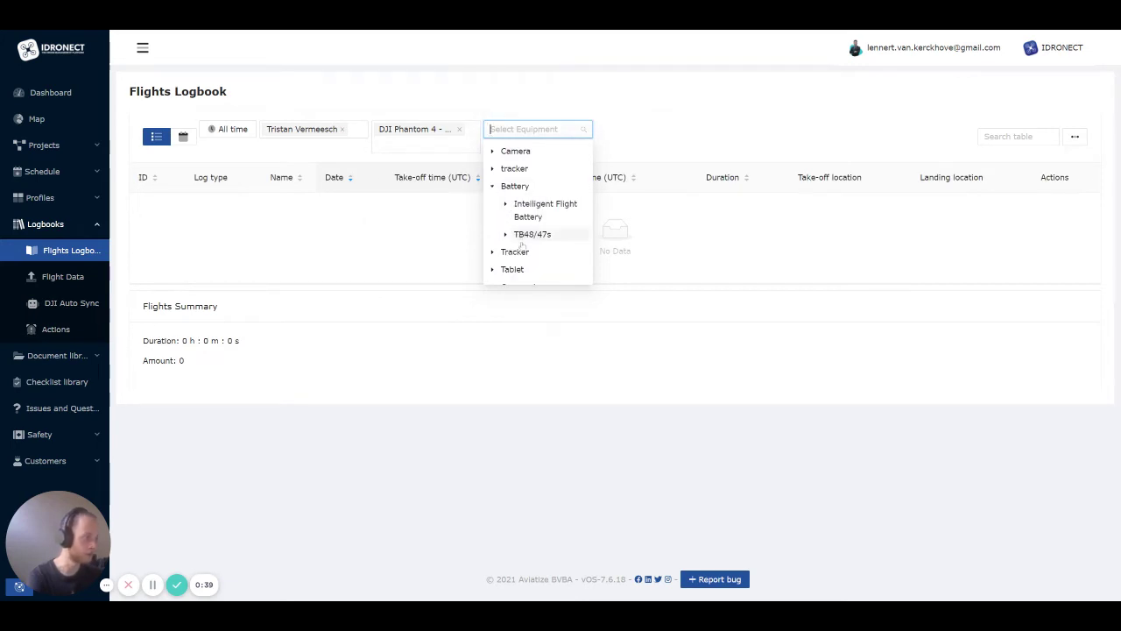
left_click(508, 207)
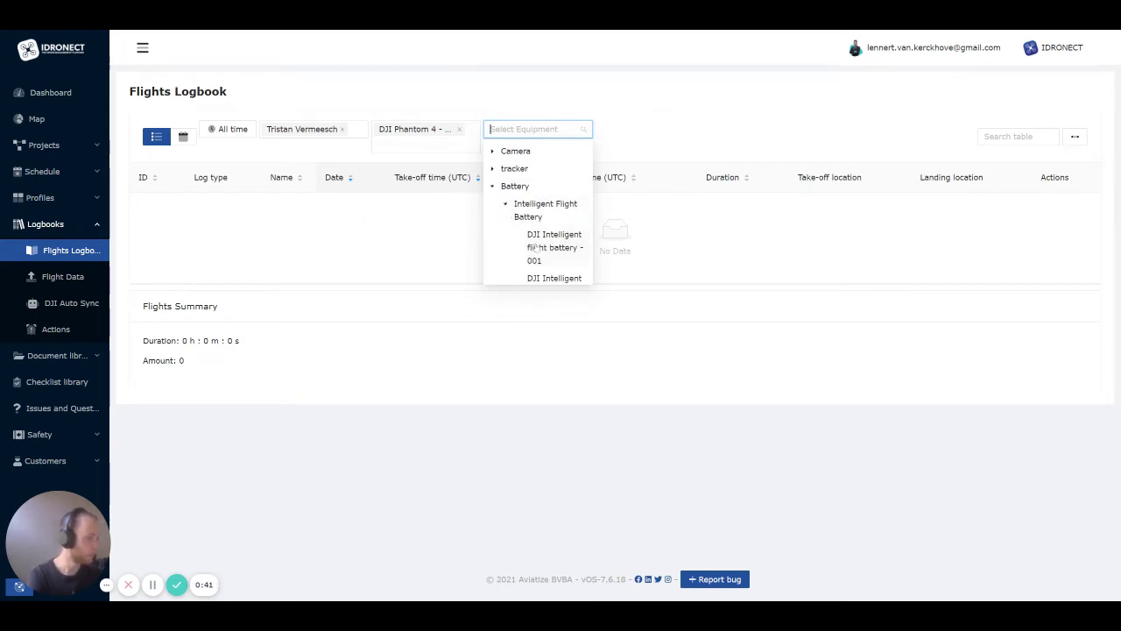
left_click(535, 248)
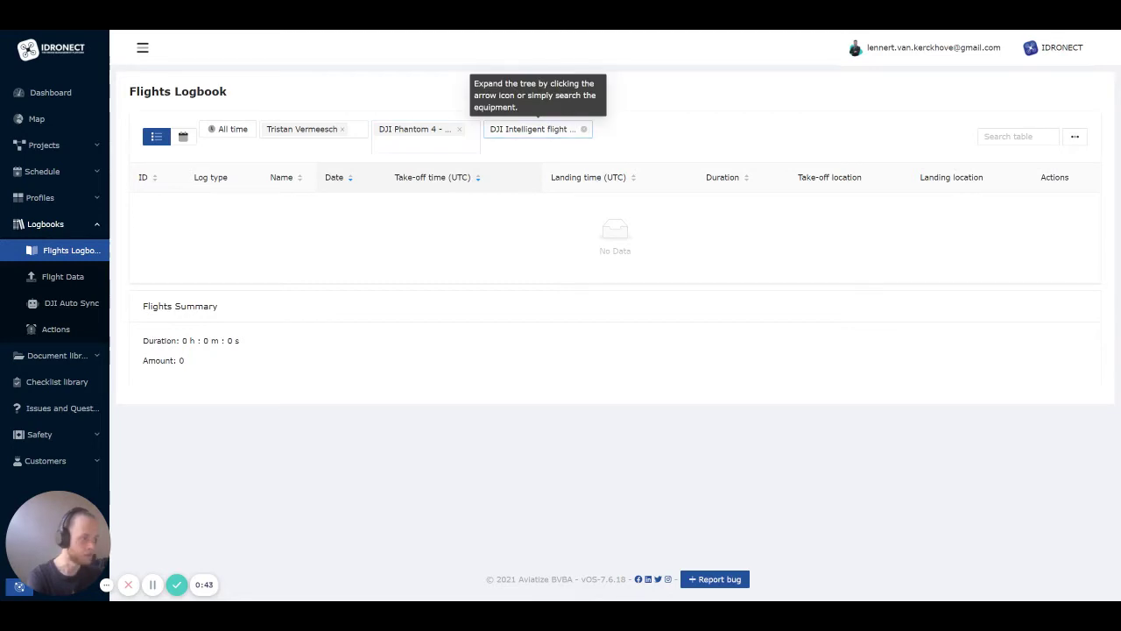
Clear the equipment, aircraft and pilot filters of the logbook
left_click(583, 129)
left_click(458, 129)
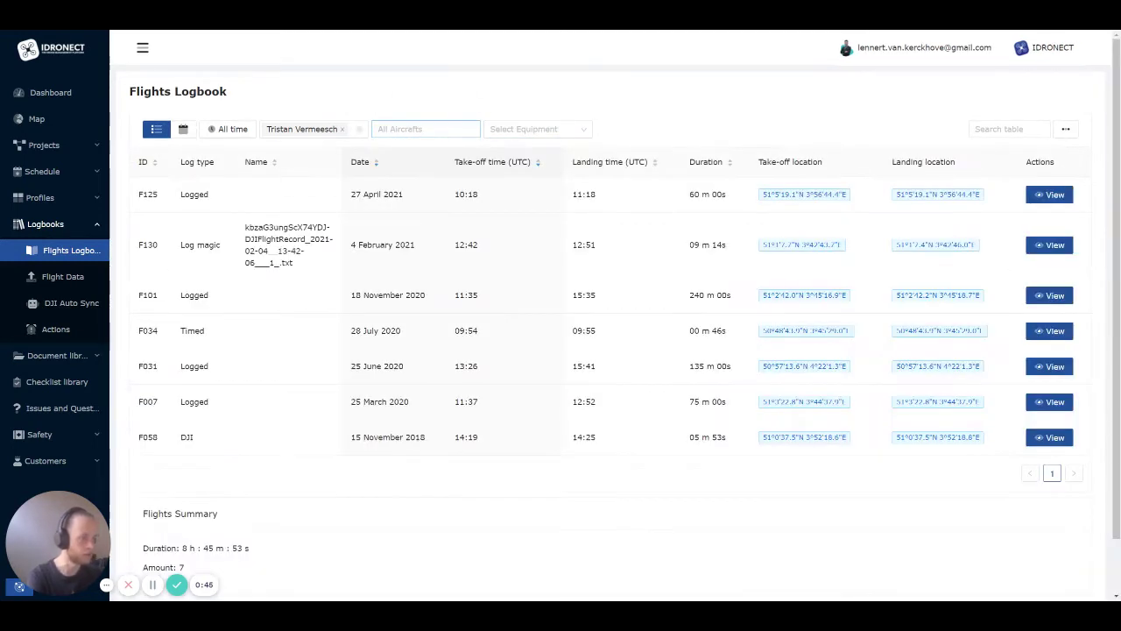
left_click(343, 128)
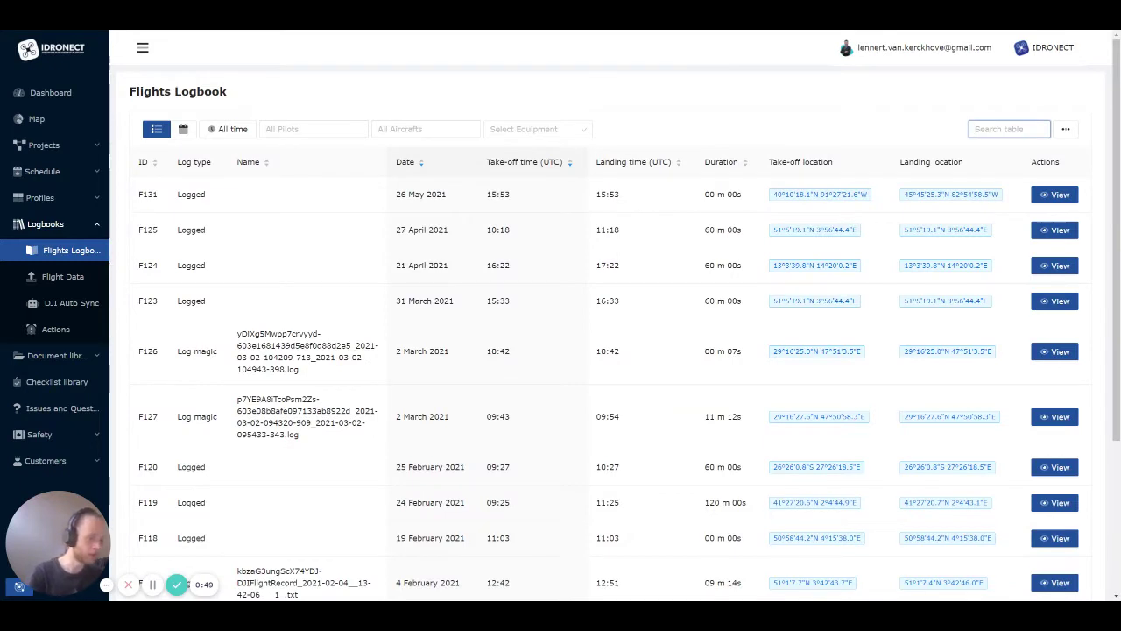
Search the flights table for 2019, replace the search term with 12, and clear the search
type("2019")
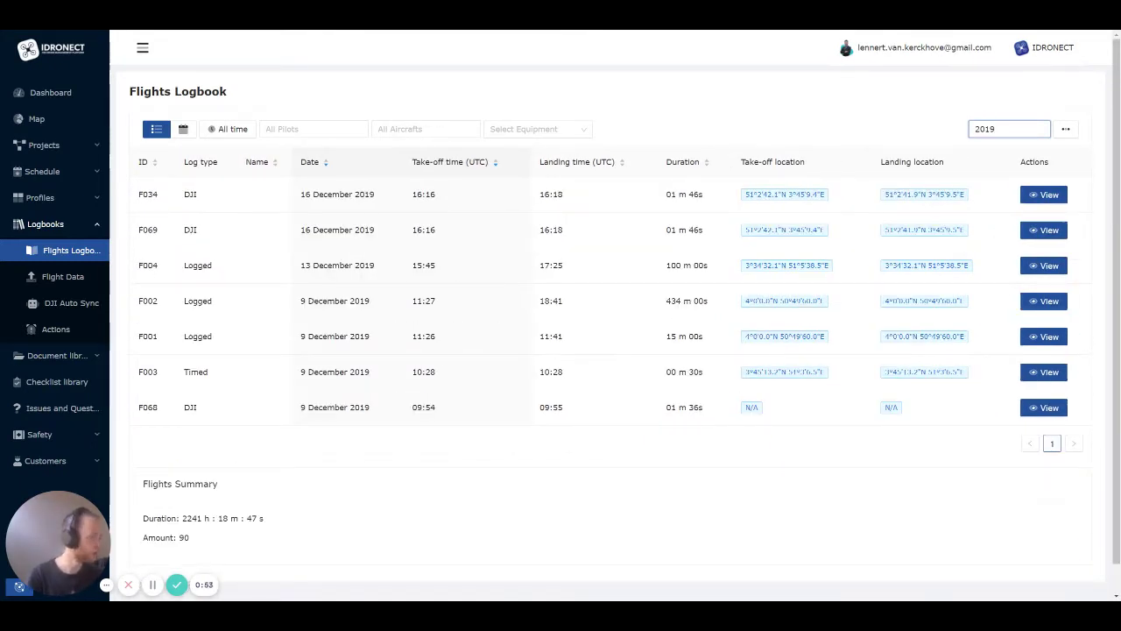
left_click_drag(1004, 130, 951, 141)
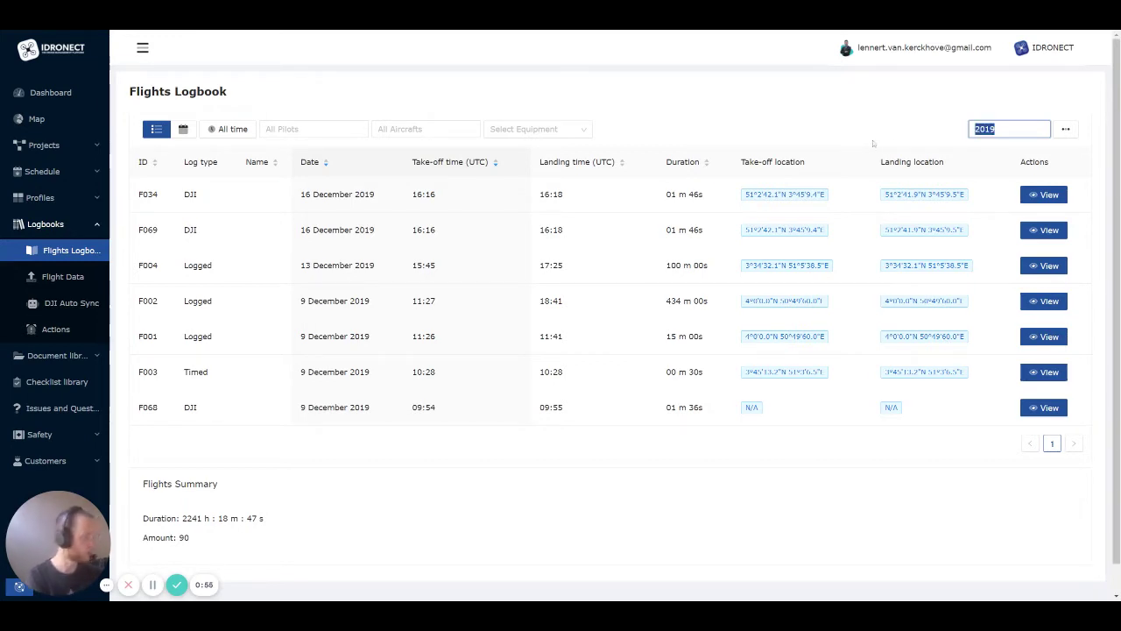
type("12")
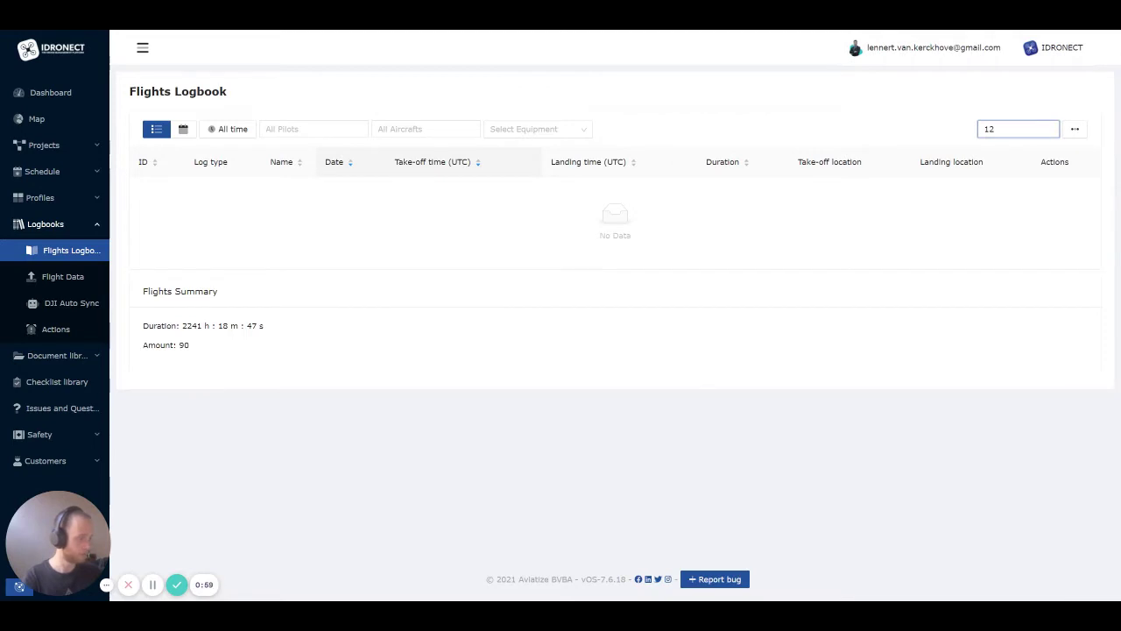
key("BackSpace")
key("BackSpace")
key("BackSpace")
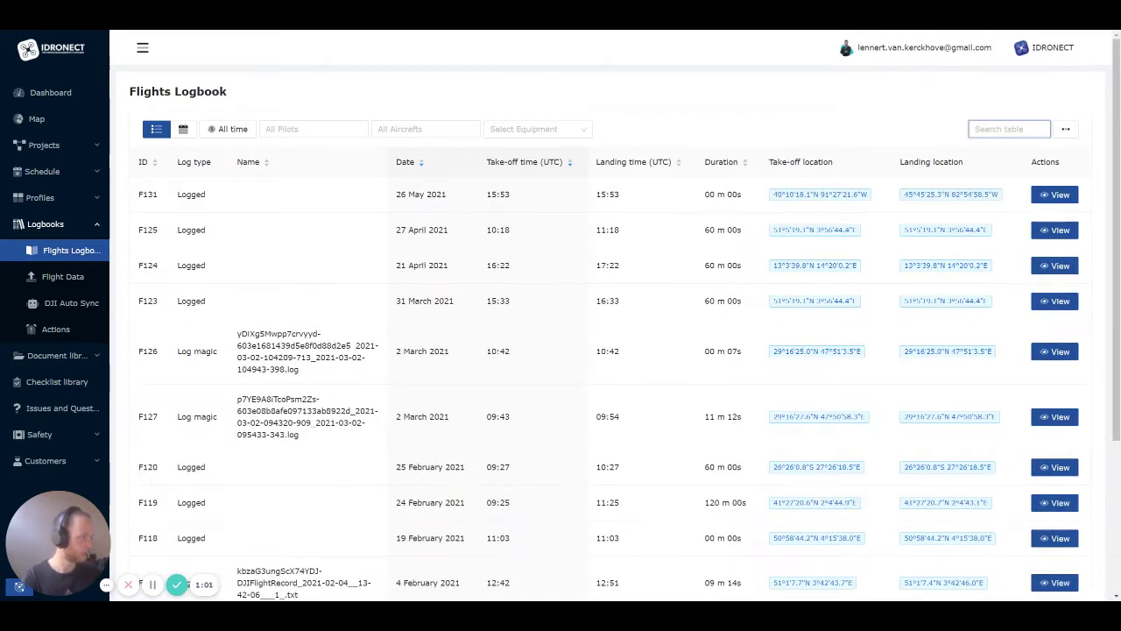
left_click(663, 122)
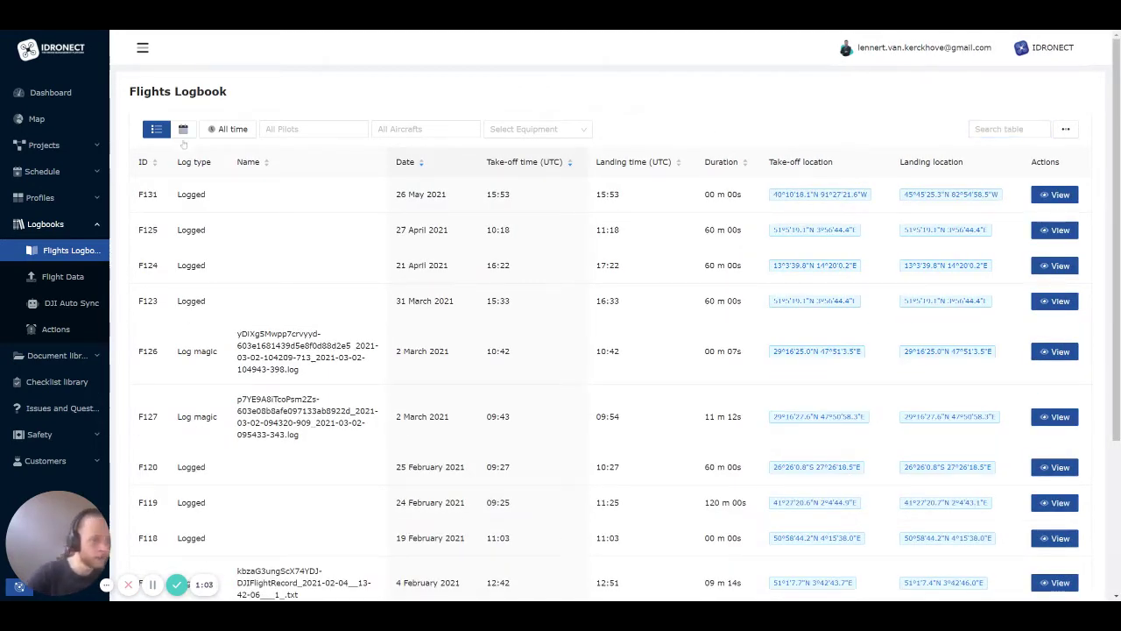
Switch the logbook to the calendar and back to the list, and set the date range to Custom range
left_click(184, 131)
left_click(157, 132)
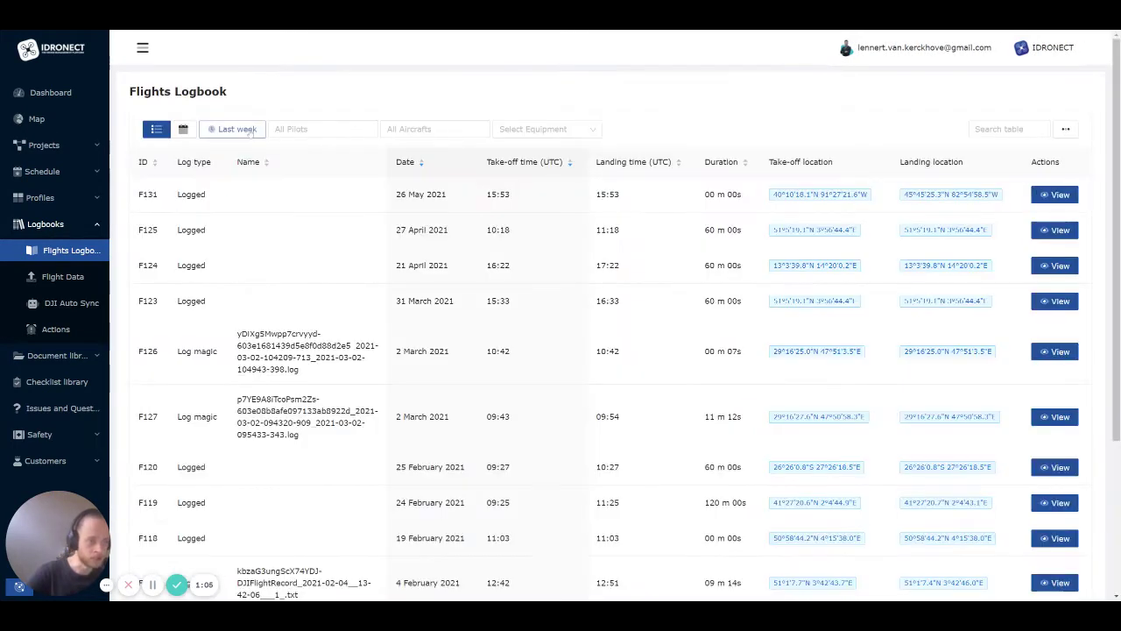
left_click(232, 129)
left_click(380, 175)
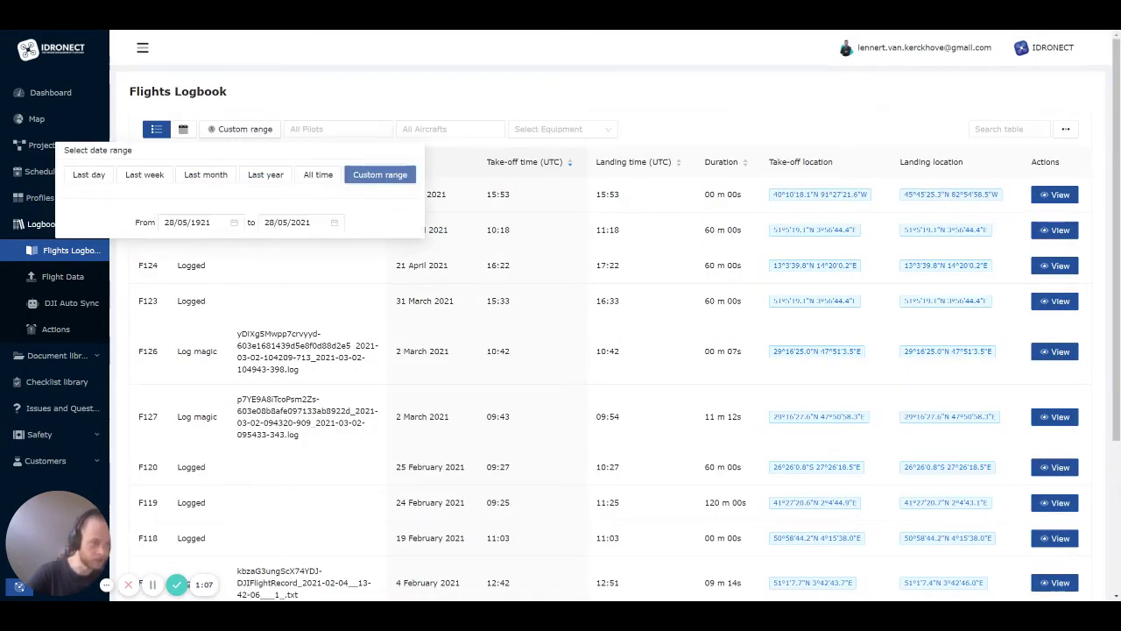
left_click(156, 129)
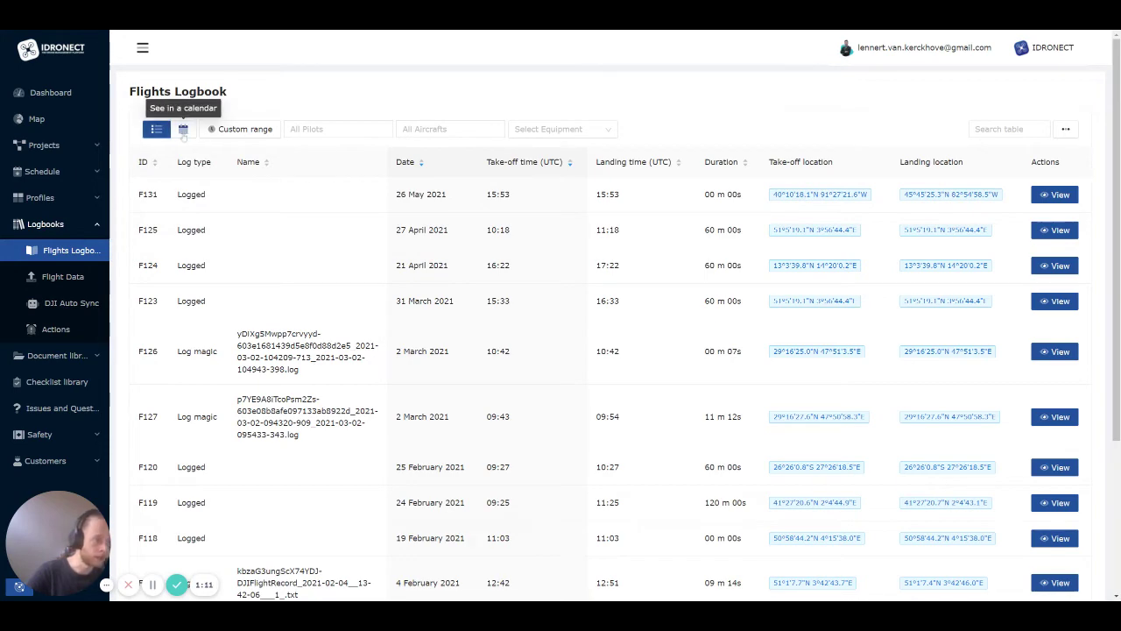
Examine the flights in the monthly calendar for May and April 2021, and return to the list view
left_click(183, 128)
scroll(864, 105, "down", 5)
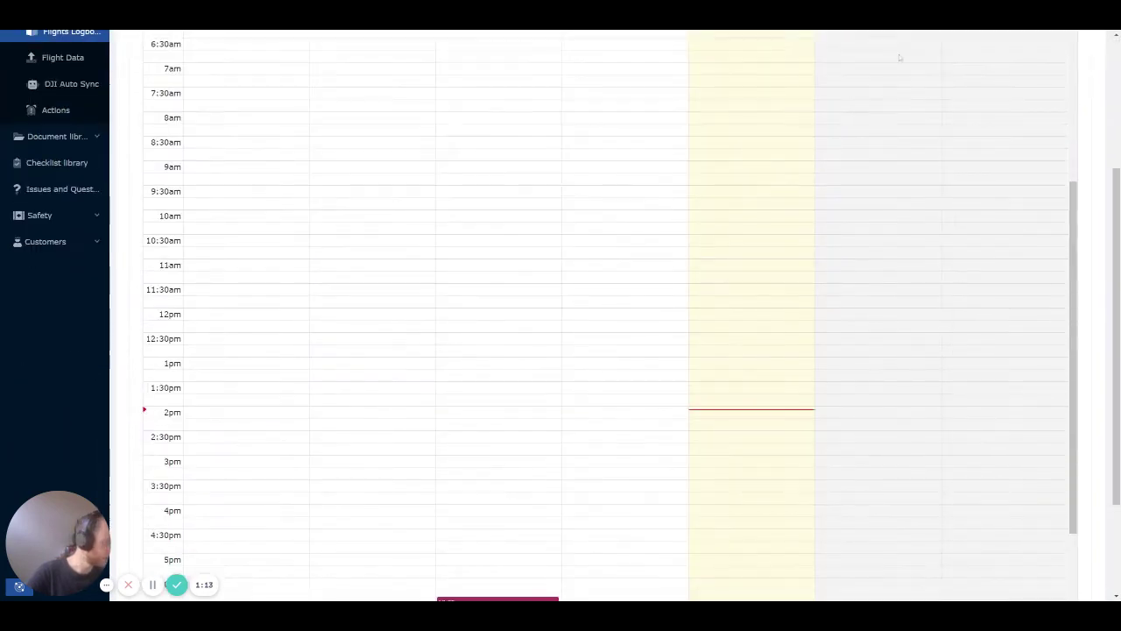
scroll(1007, 175, "up", 5)
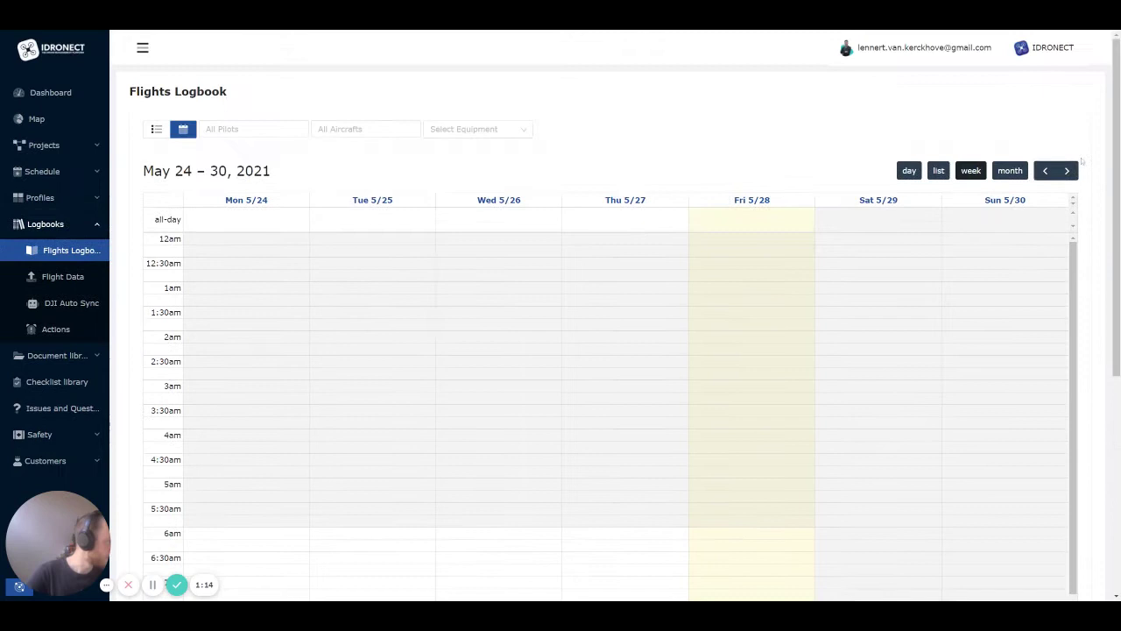
left_click(1008, 170)
scroll(950, 91, "down", 2)
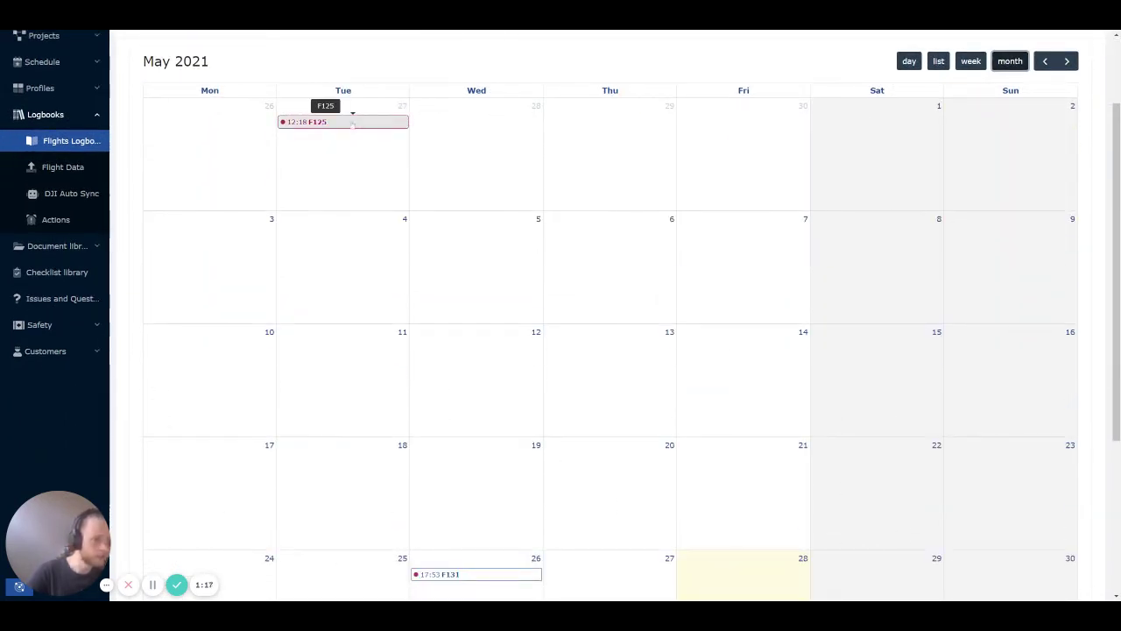
left_click(1045, 60)
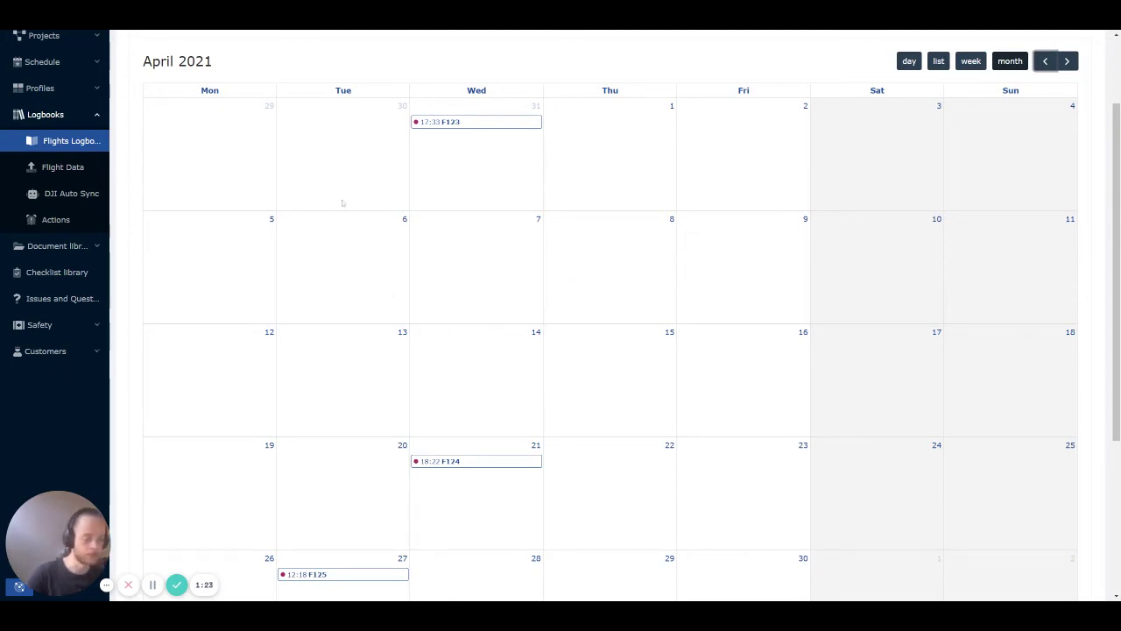
scroll(582, 300, "up", 2)
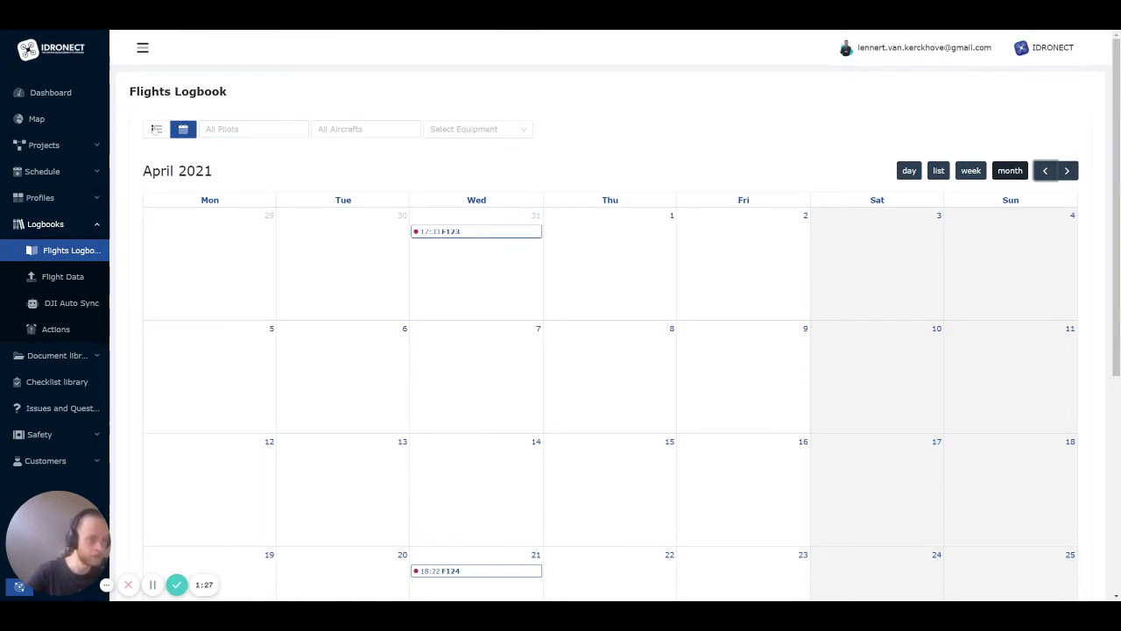
left_click(156, 129)
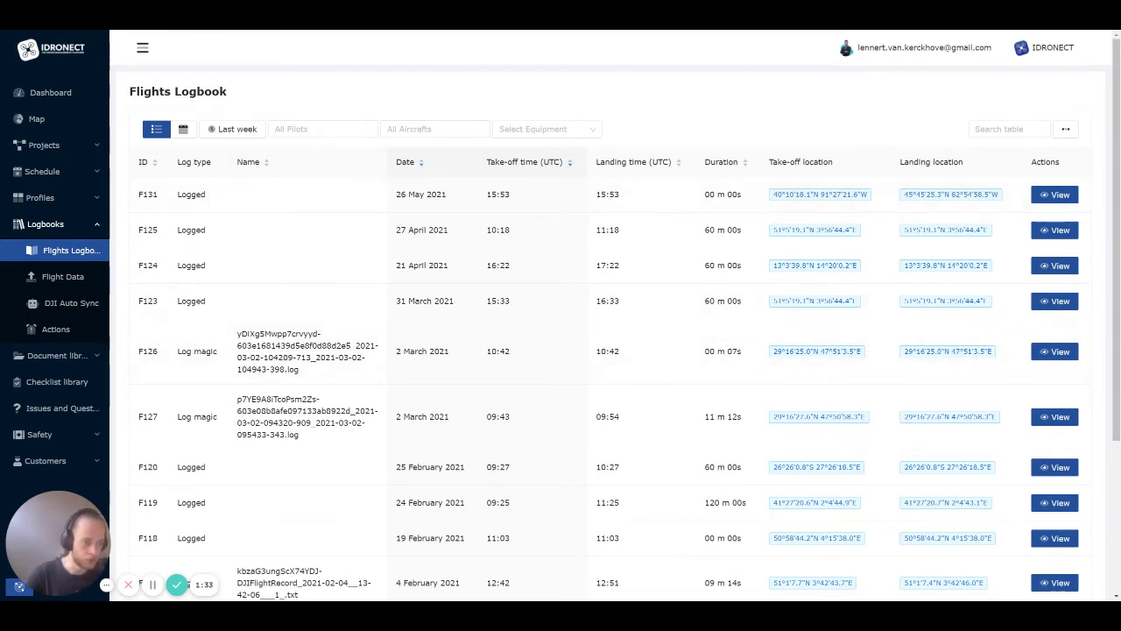
Open flight F127 and examine its flight path on the map
left_click(1060, 418)
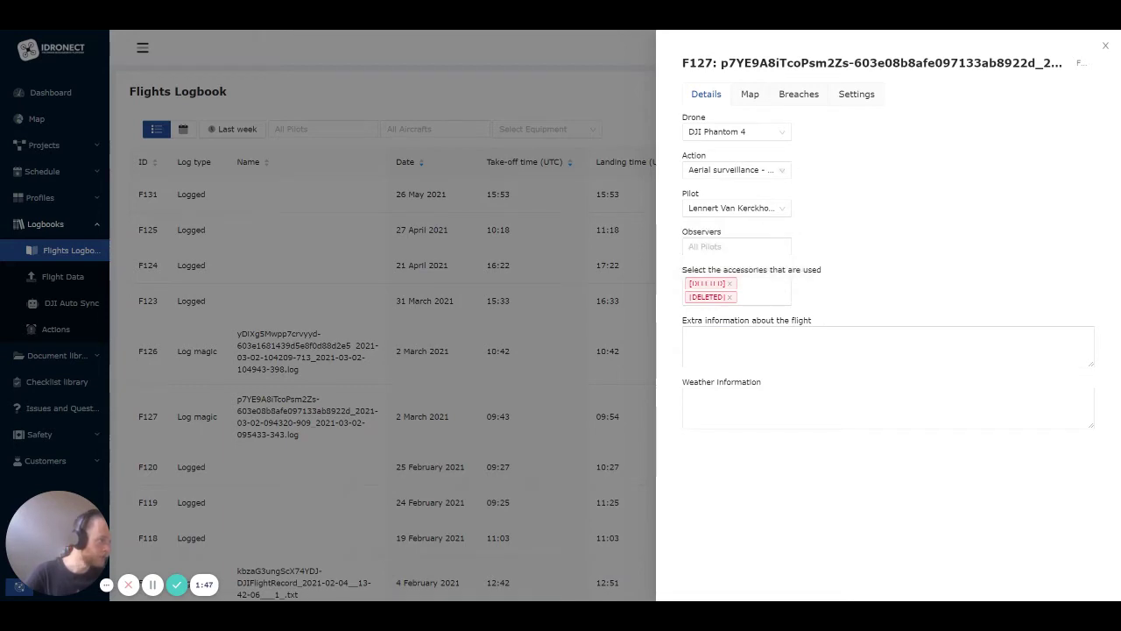
left_click(750, 95)
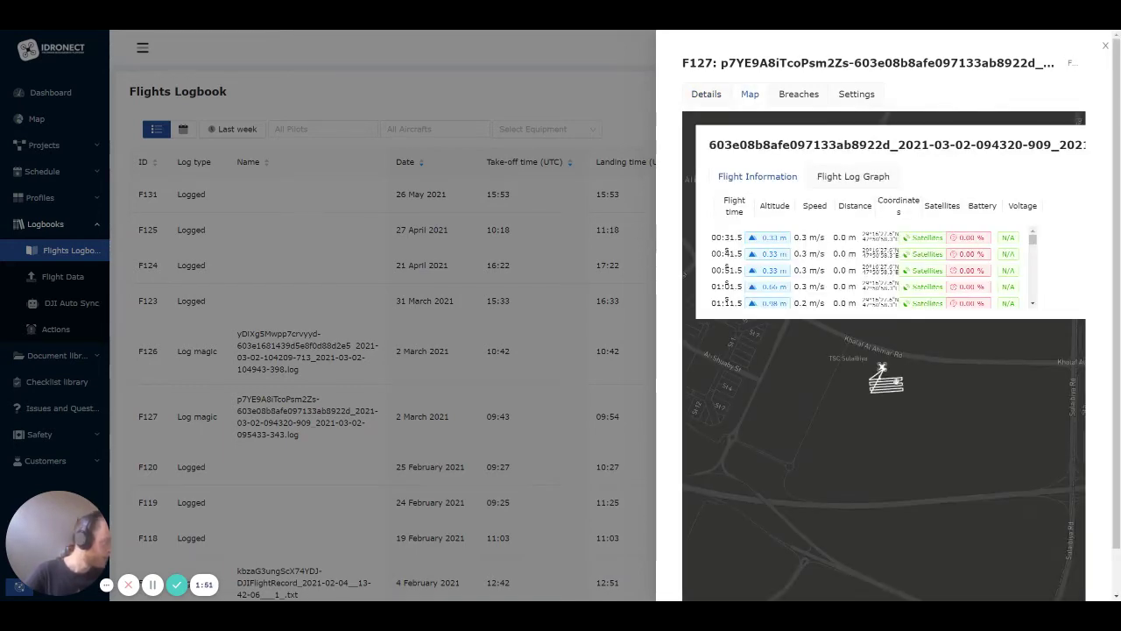
scroll(914, 375, "up", 1)
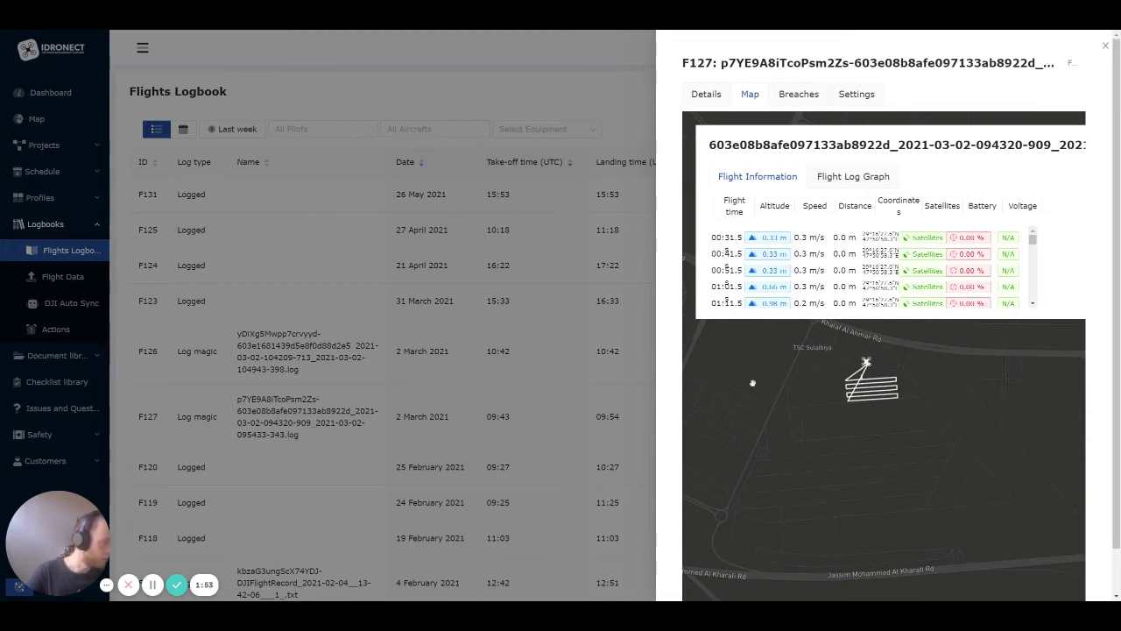
scroll(683, 405, "down", 1)
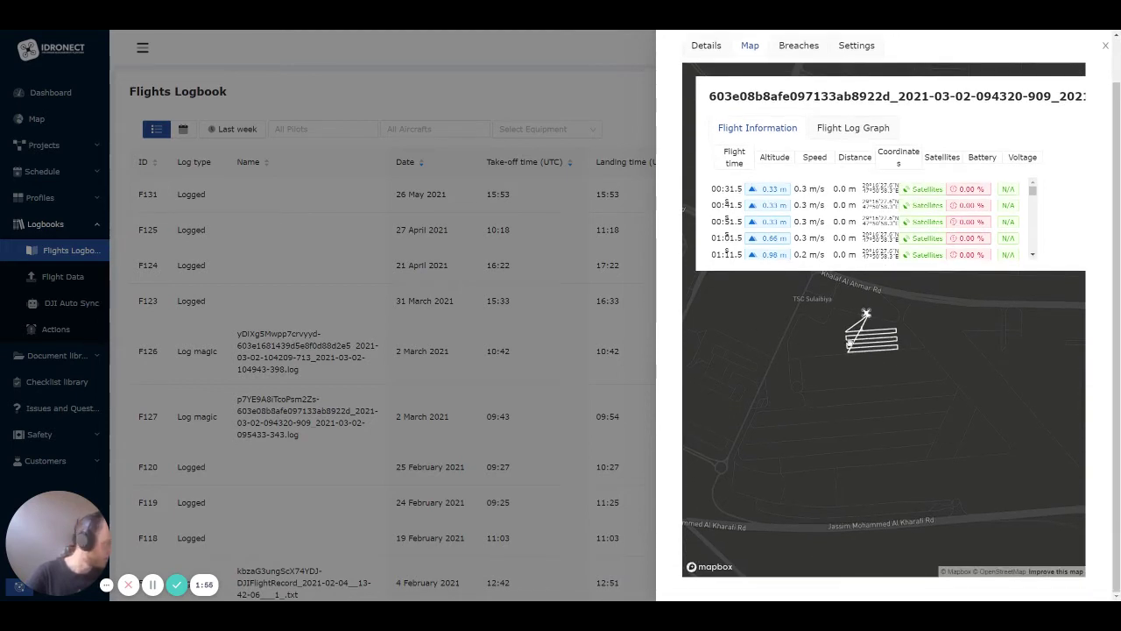
scroll(843, 454, "up", 2)
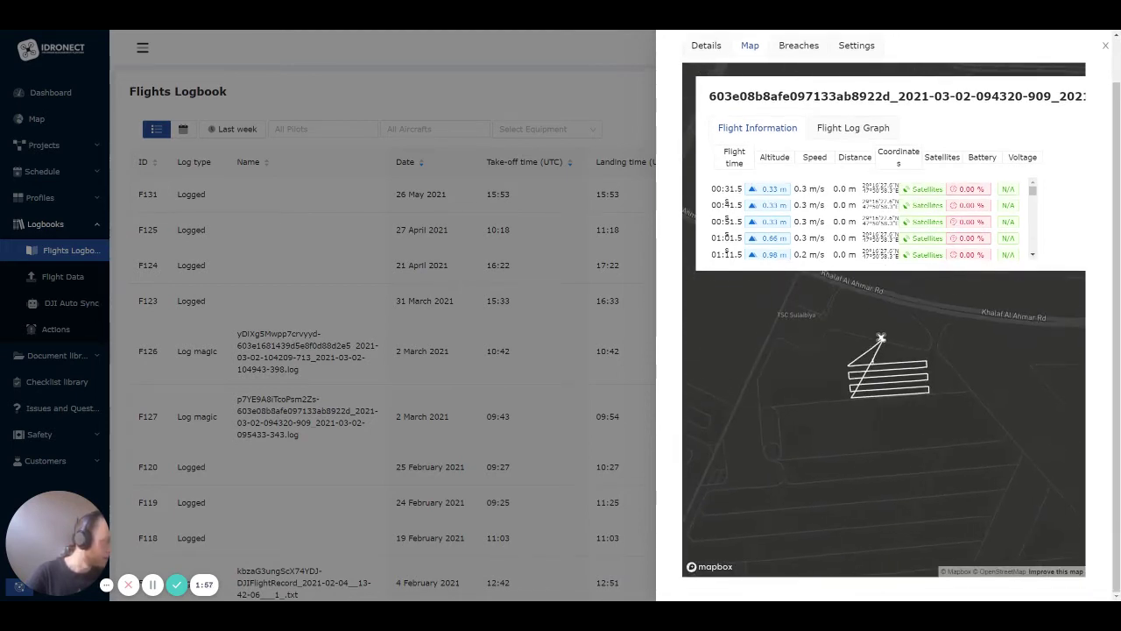
left_click_drag(829, 444, 768, 578)
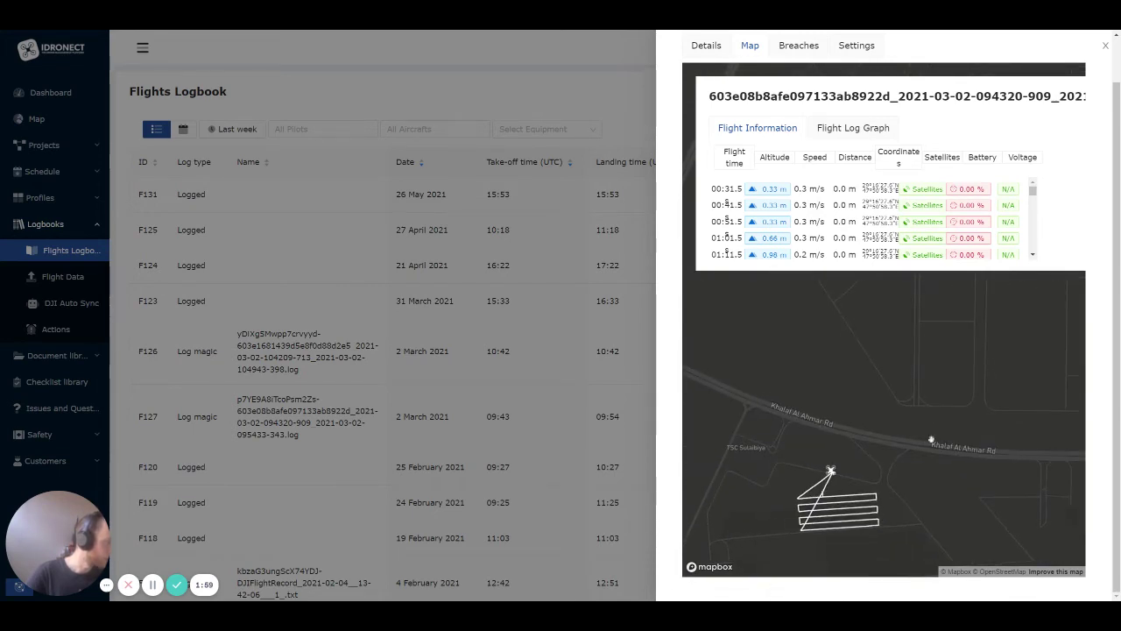
scroll(658, 204, "up", 1)
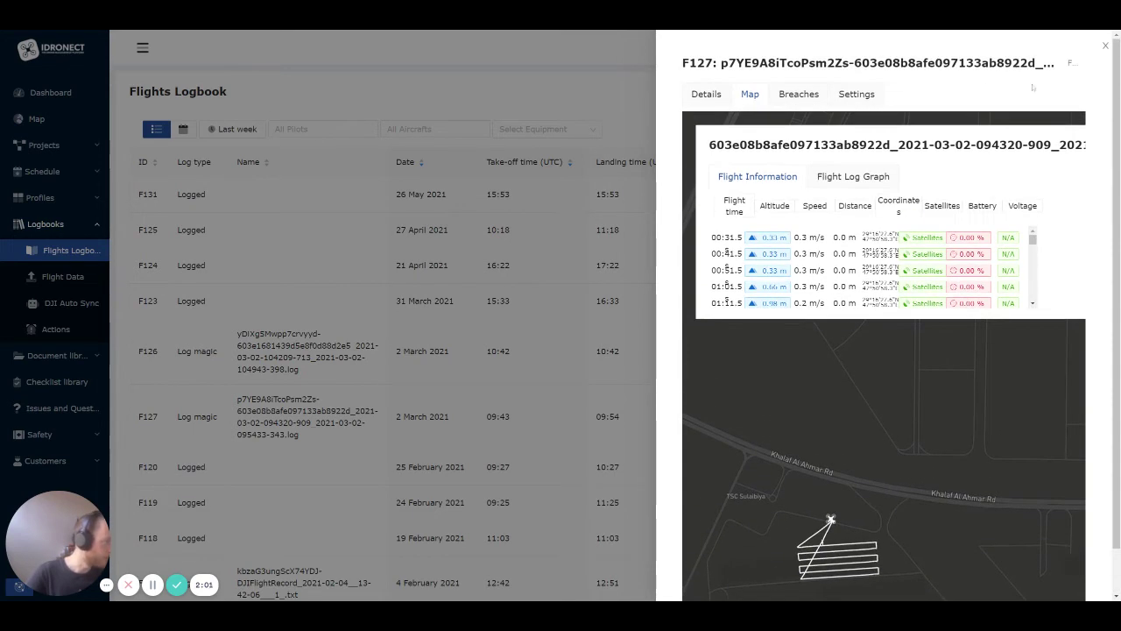
Check flight F127's breaches and view its settings
left_click(794, 94)
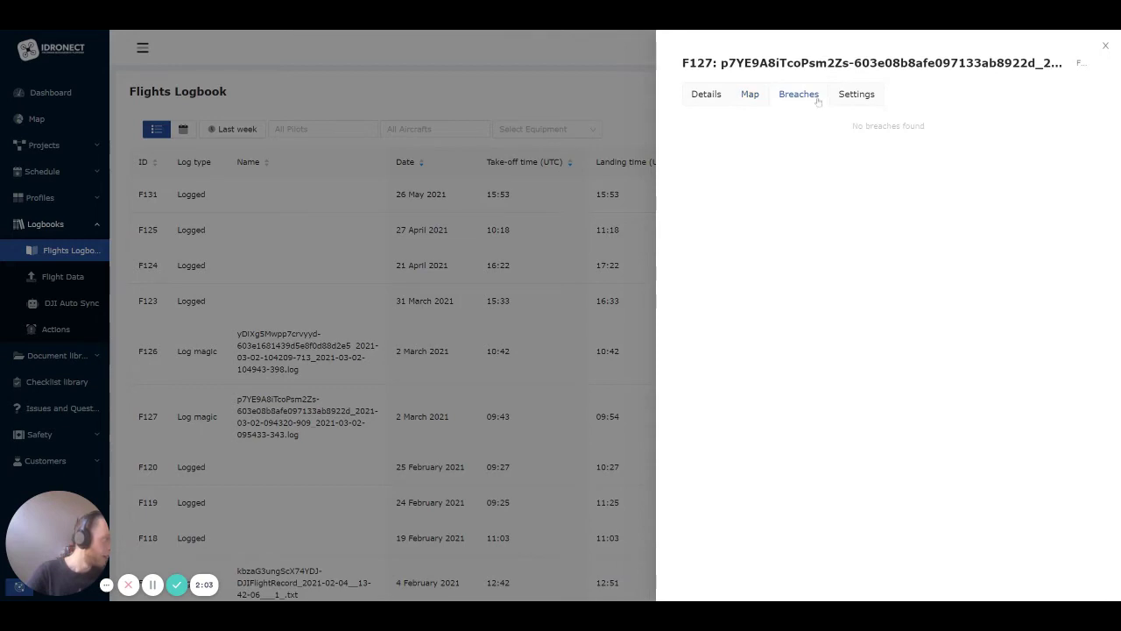
left_click_drag(832, 126, 938, 127)
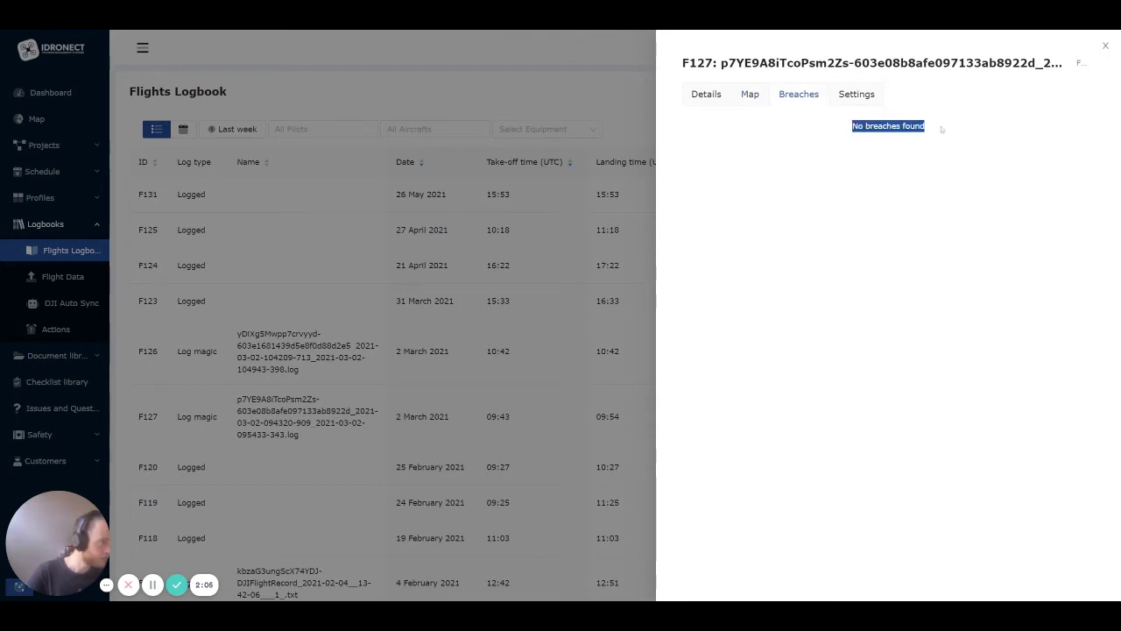
left_click(930, 129)
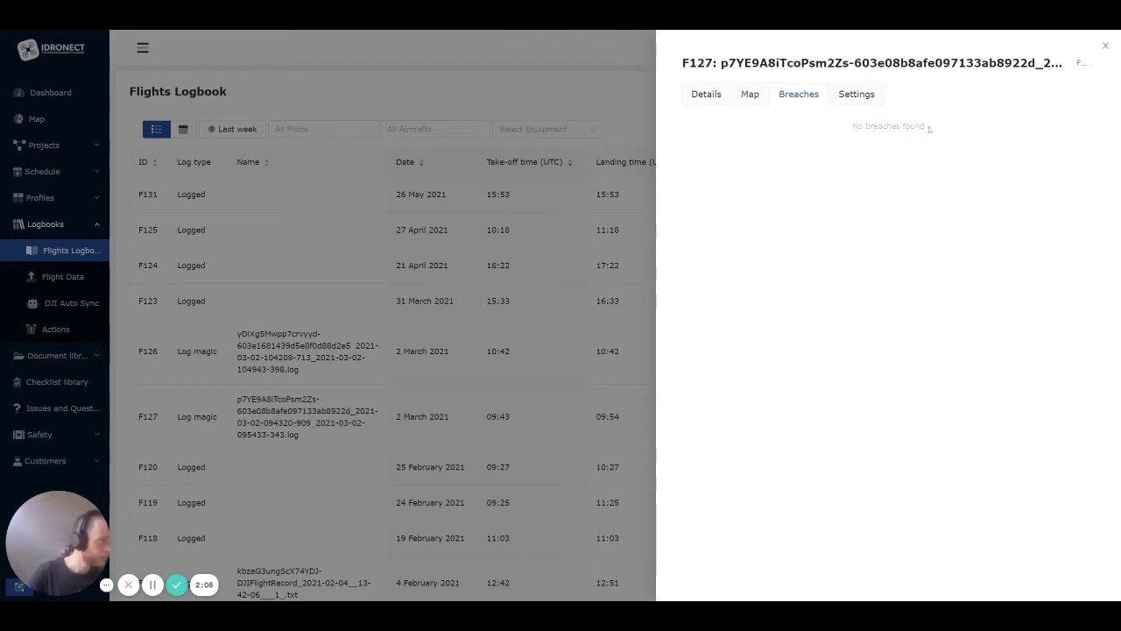
left_click(858, 93)
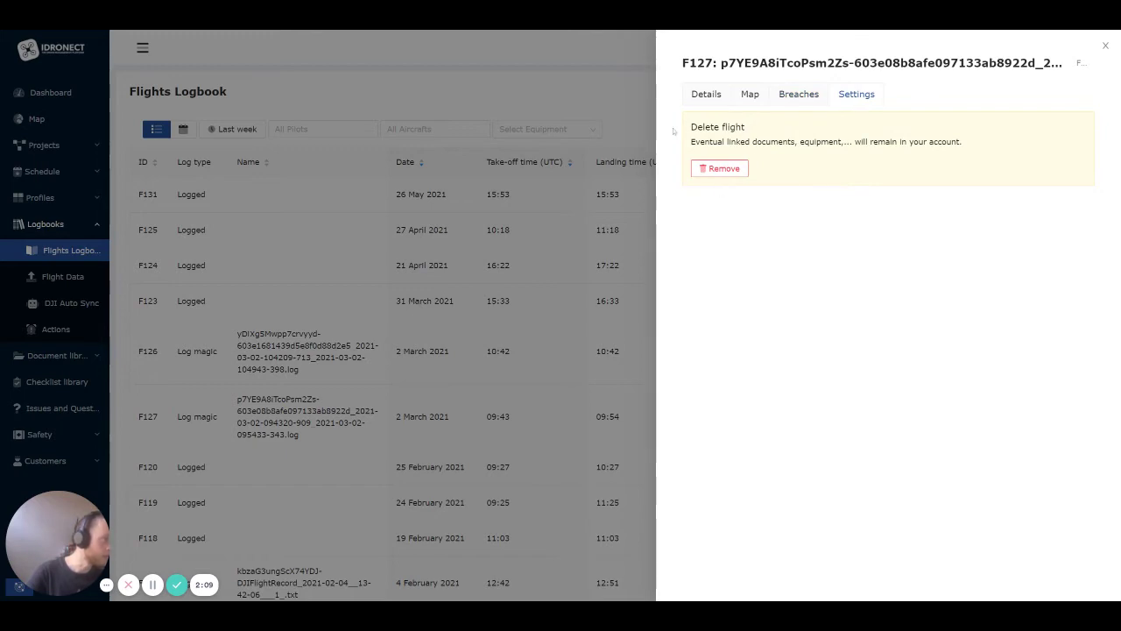
Examine flight F127's recorded flight information table over its map, from altitude to voltage, and close the flight
left_click(750, 95)
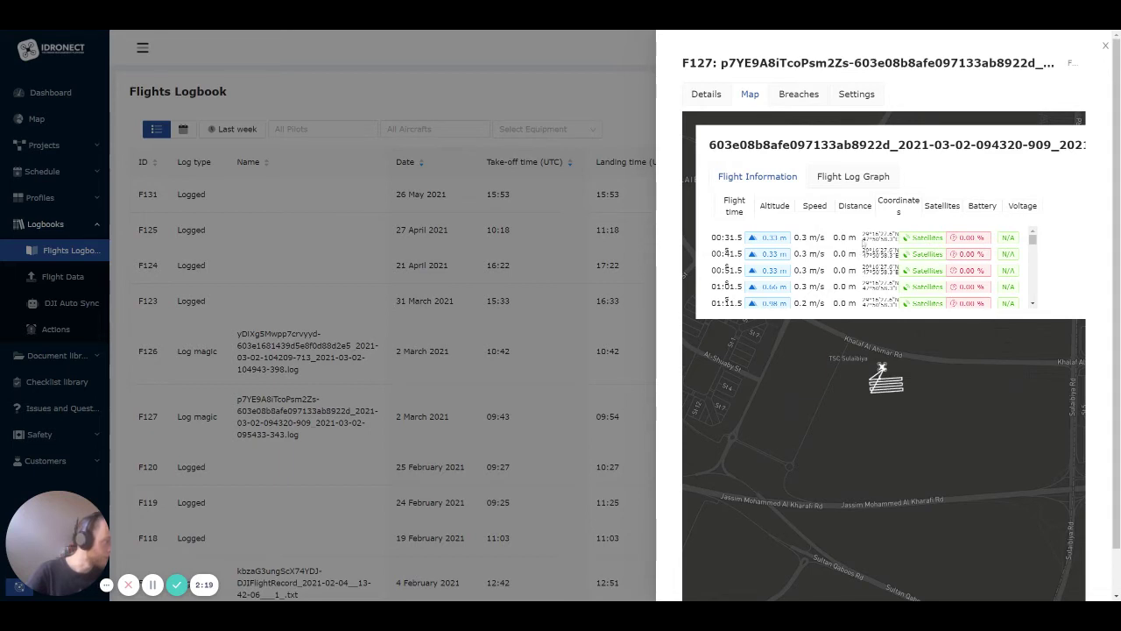
left_click_drag(862, 235, 743, 253)
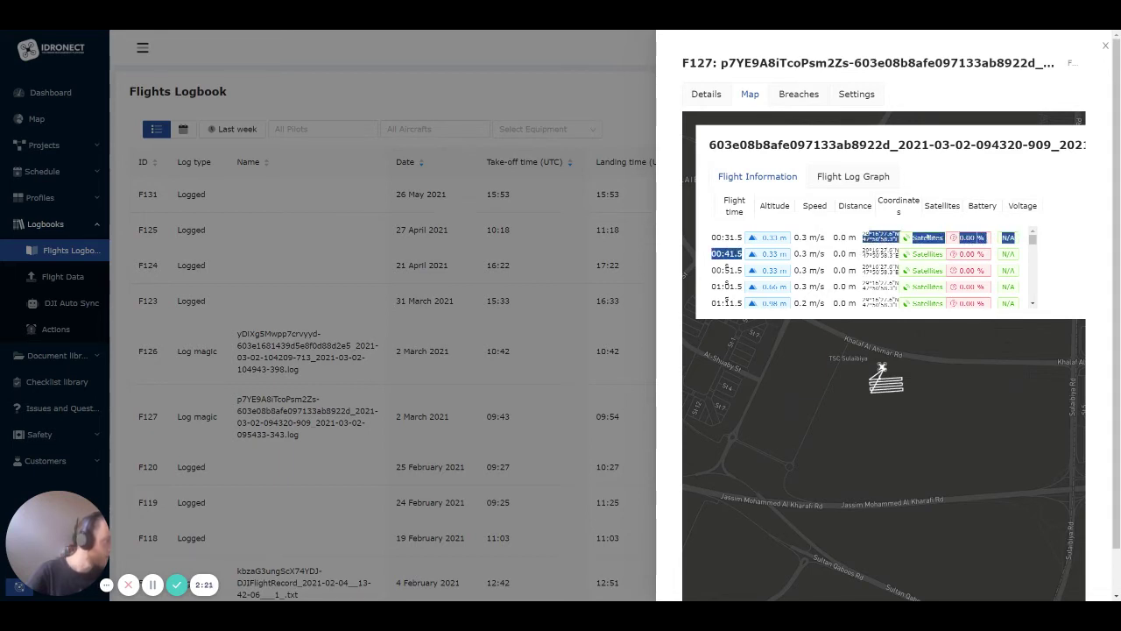
double_click(928, 238)
scroll(958, 254, "down", 5)
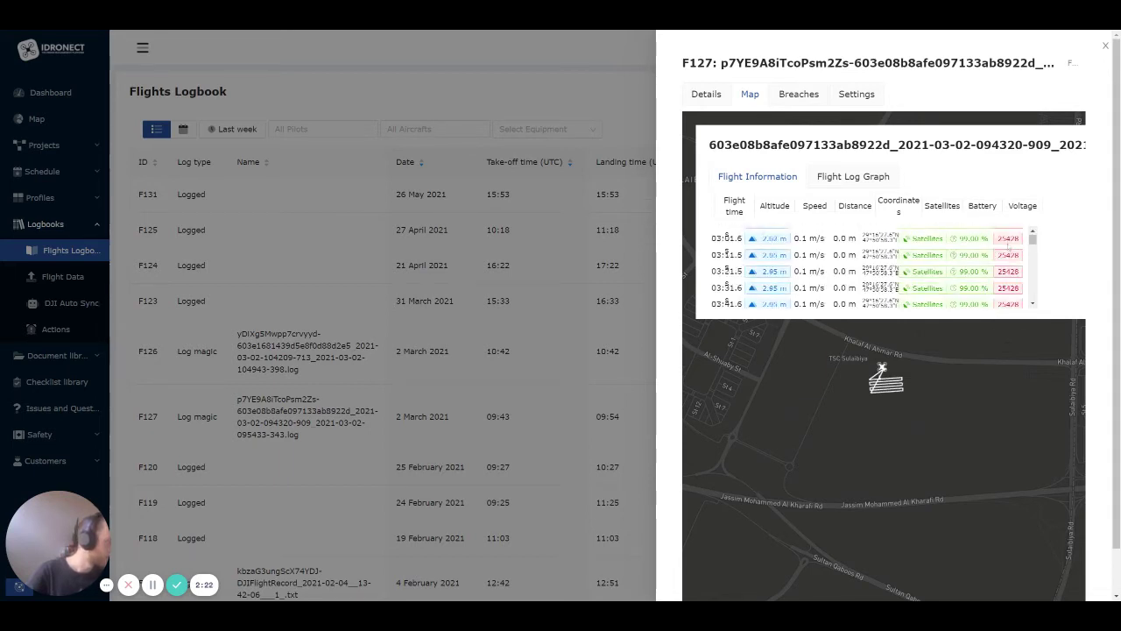
left_click_drag(1035, 238, 1038, 279)
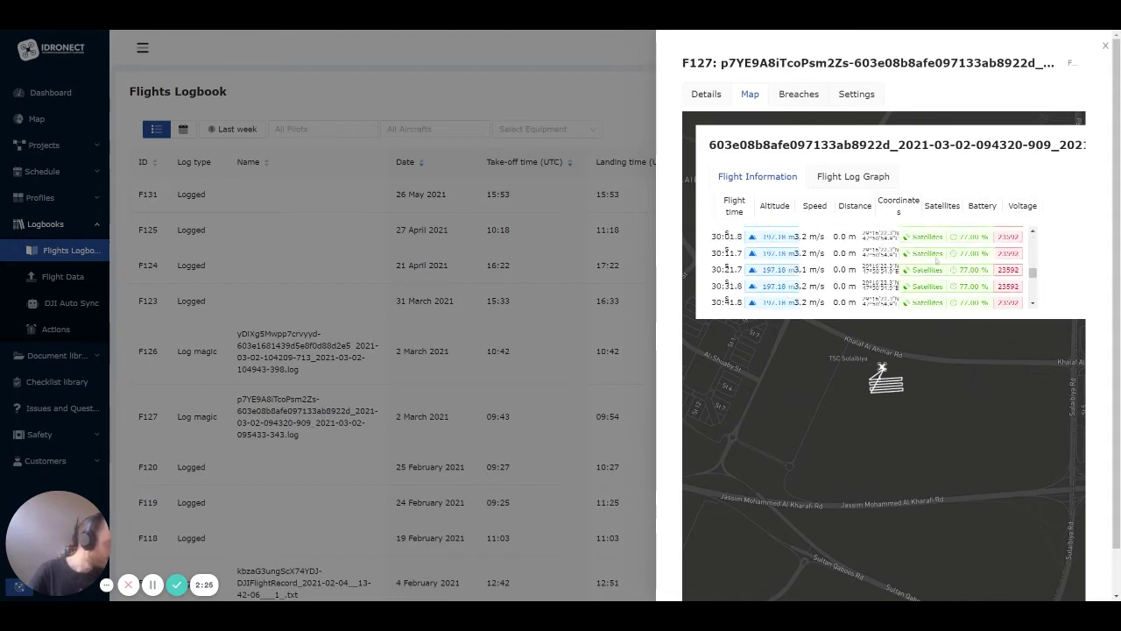
left_click(1106, 46)
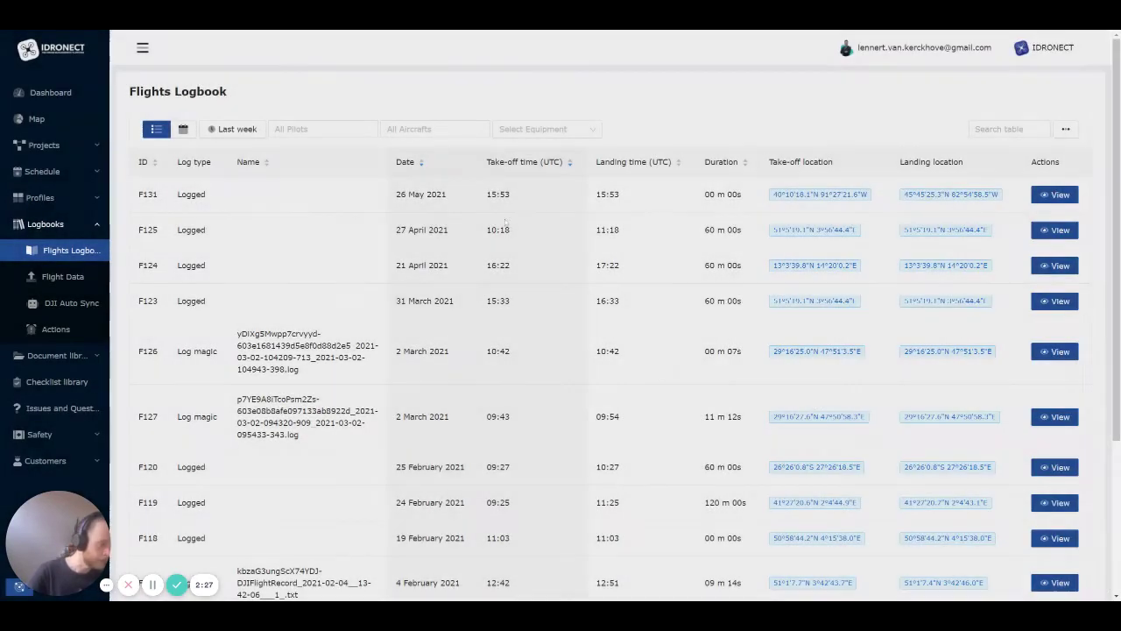
Examine flight F130's flight path on the map, close the flight, and go to page 4 of the flights list
scroll(917, 347, "down", 5)
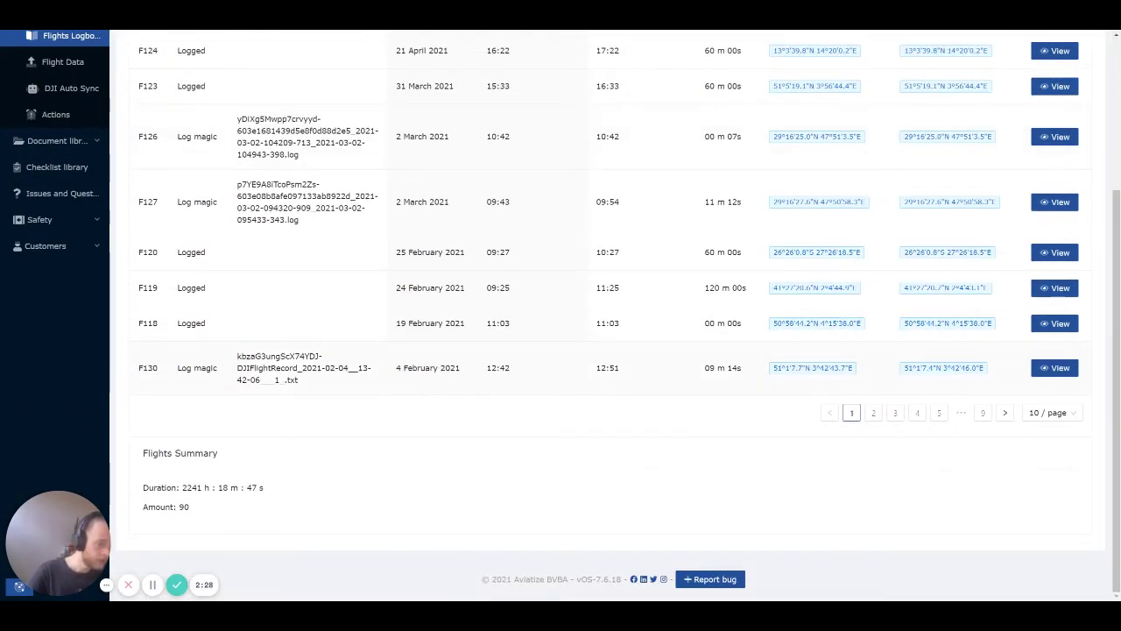
left_click(1044, 368)
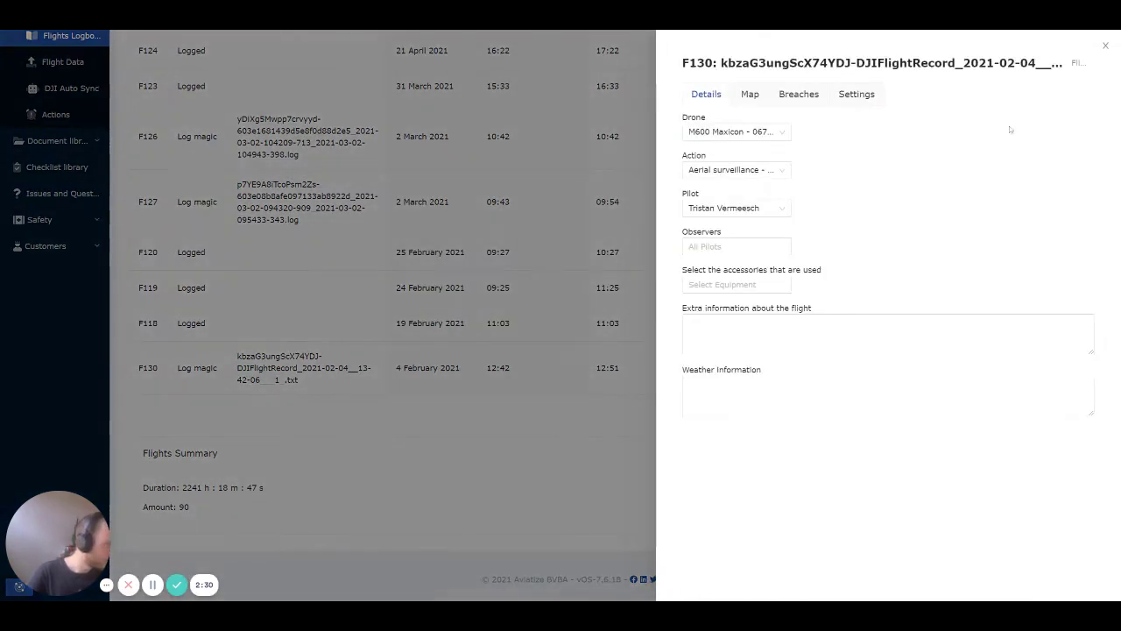
left_click(750, 94)
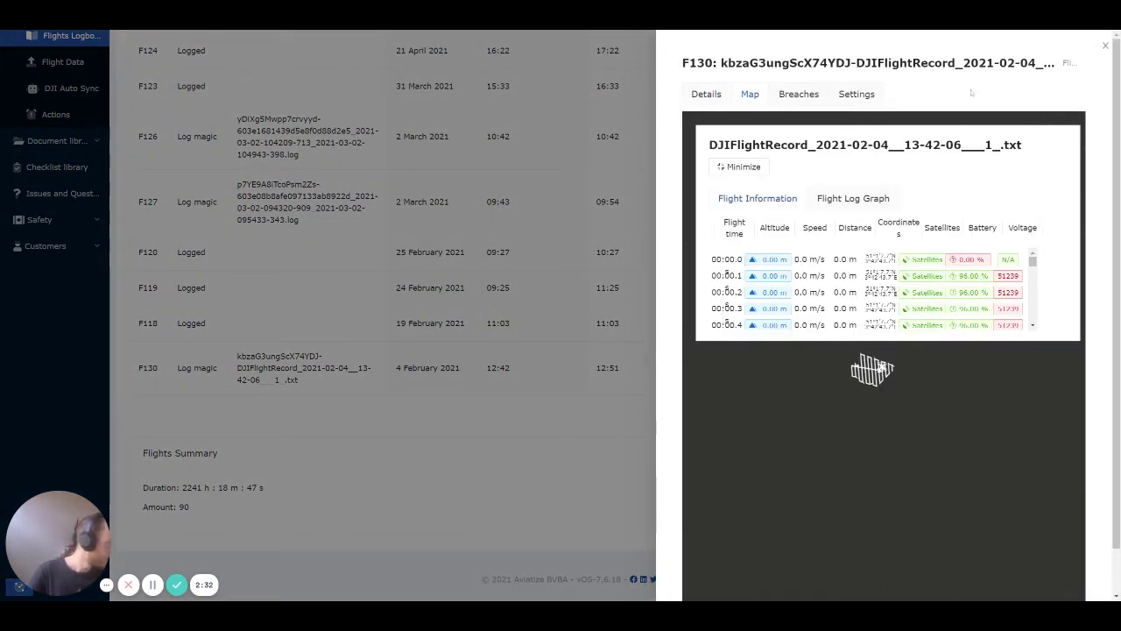
scroll(675, 277, "down", 1)
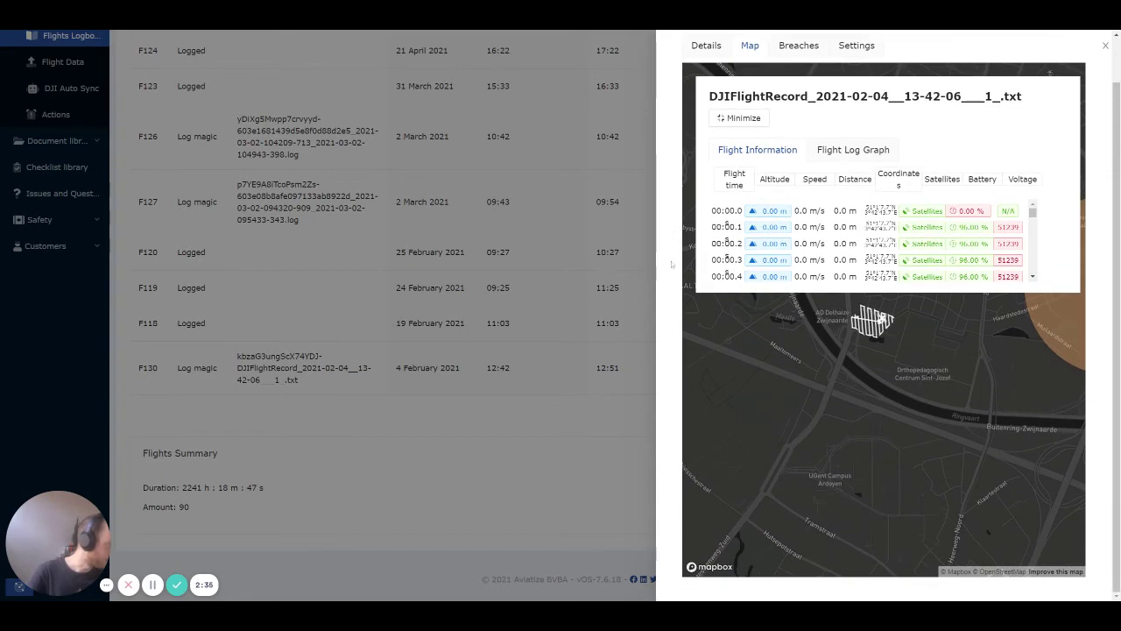
left_click(1106, 44)
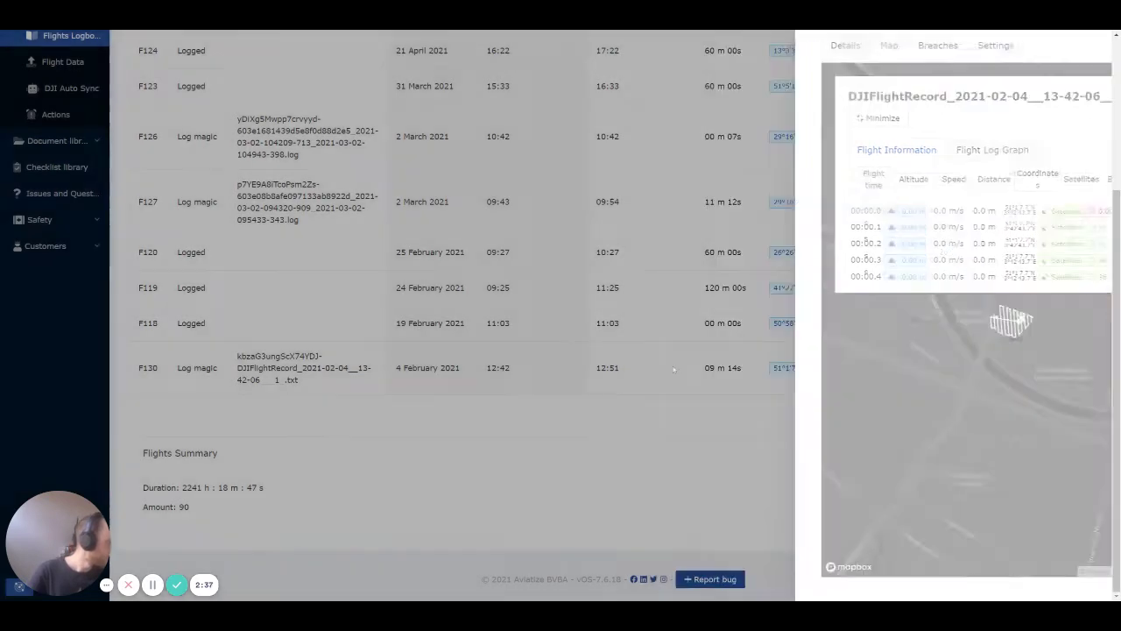
left_click(916, 412)
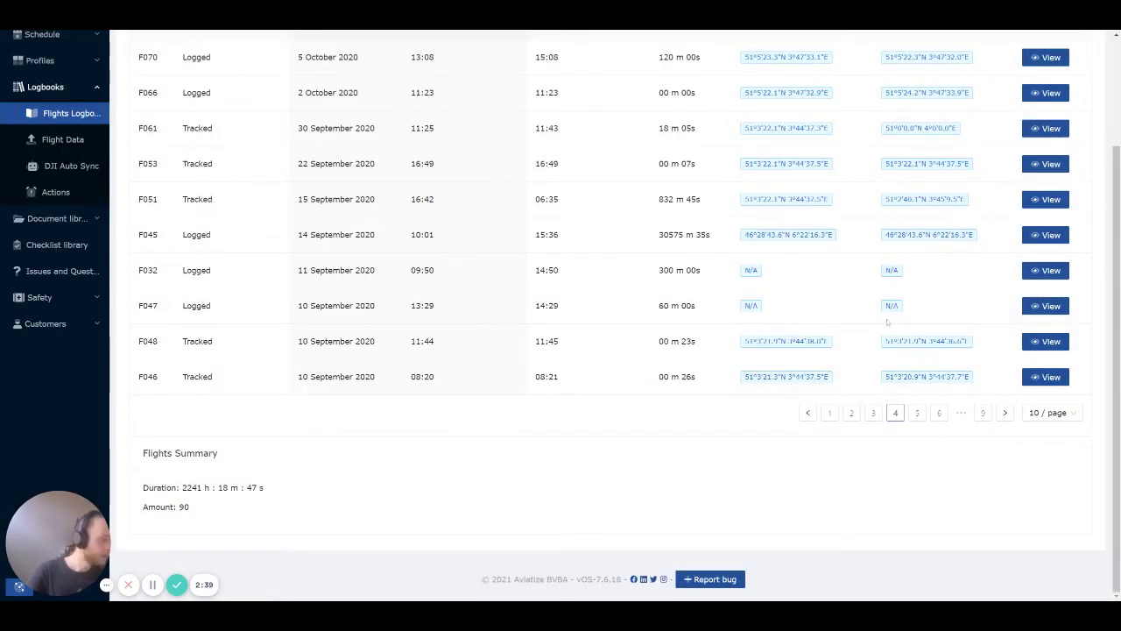
scroll(445, 331, "up", 2)
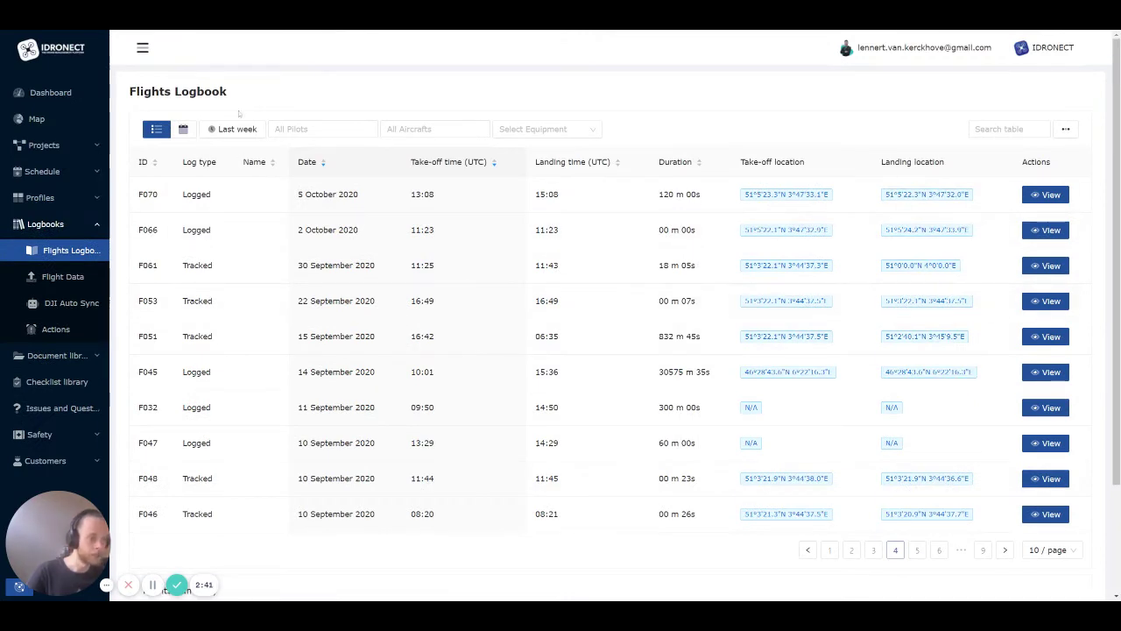
Open the pilot logbook of the fourth listed team member and set its date range to All time
left_click(52, 226)
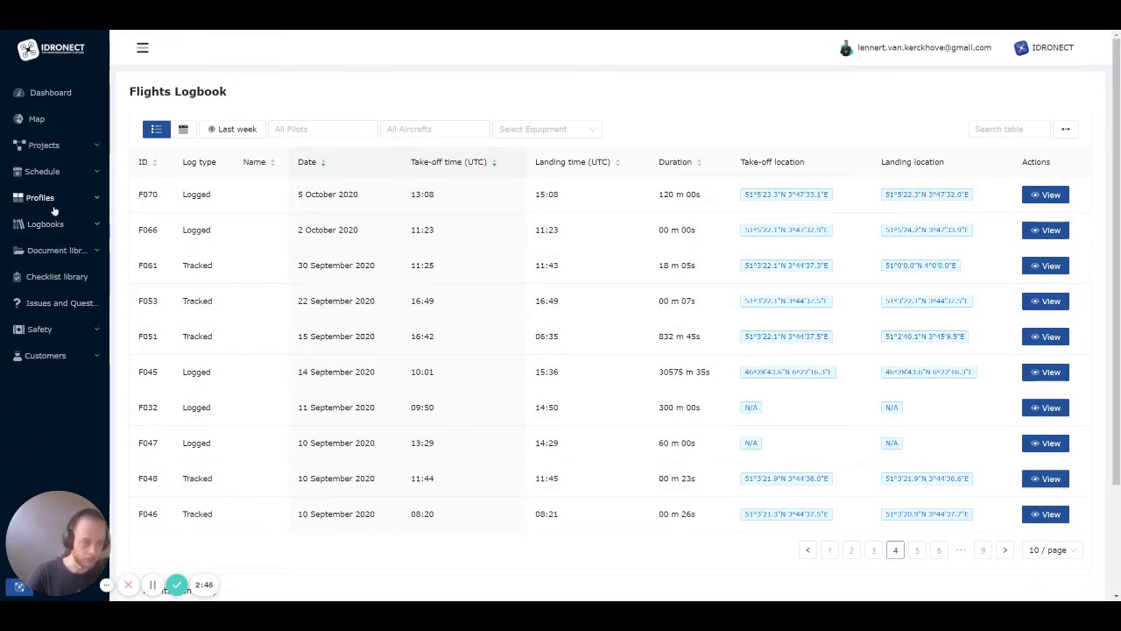
left_click(56, 202)
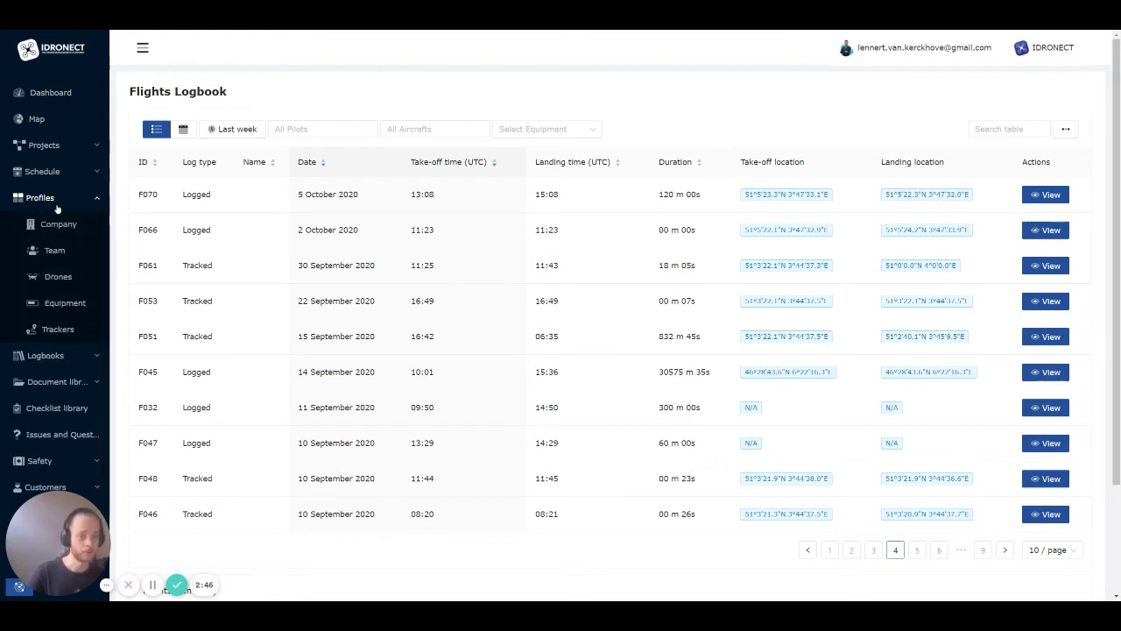
left_click(76, 258)
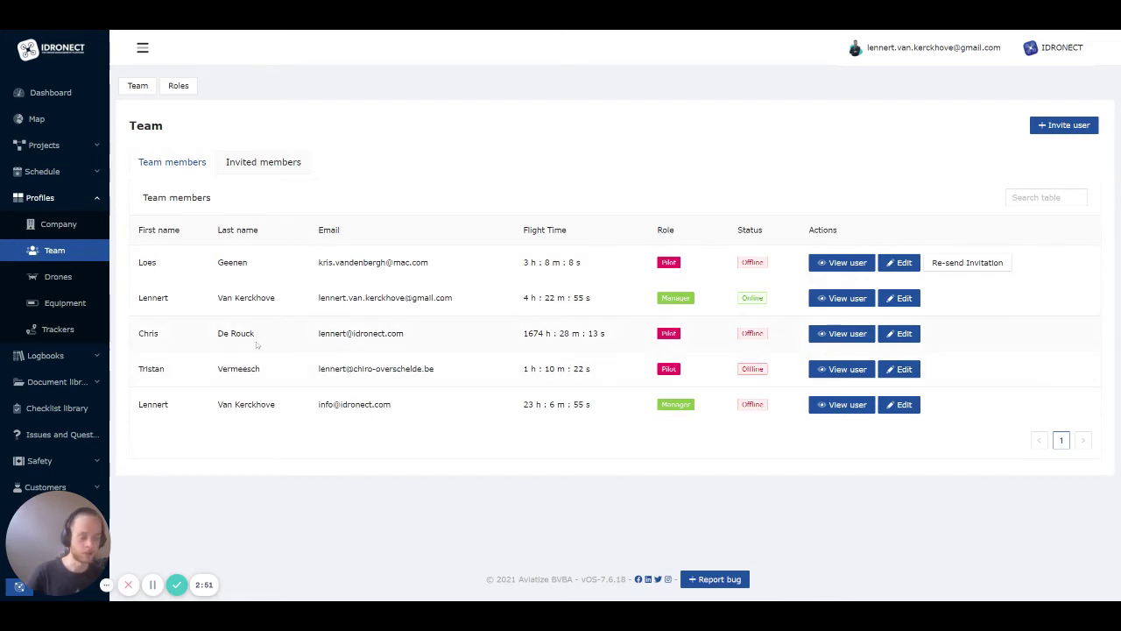
left_click(846, 369)
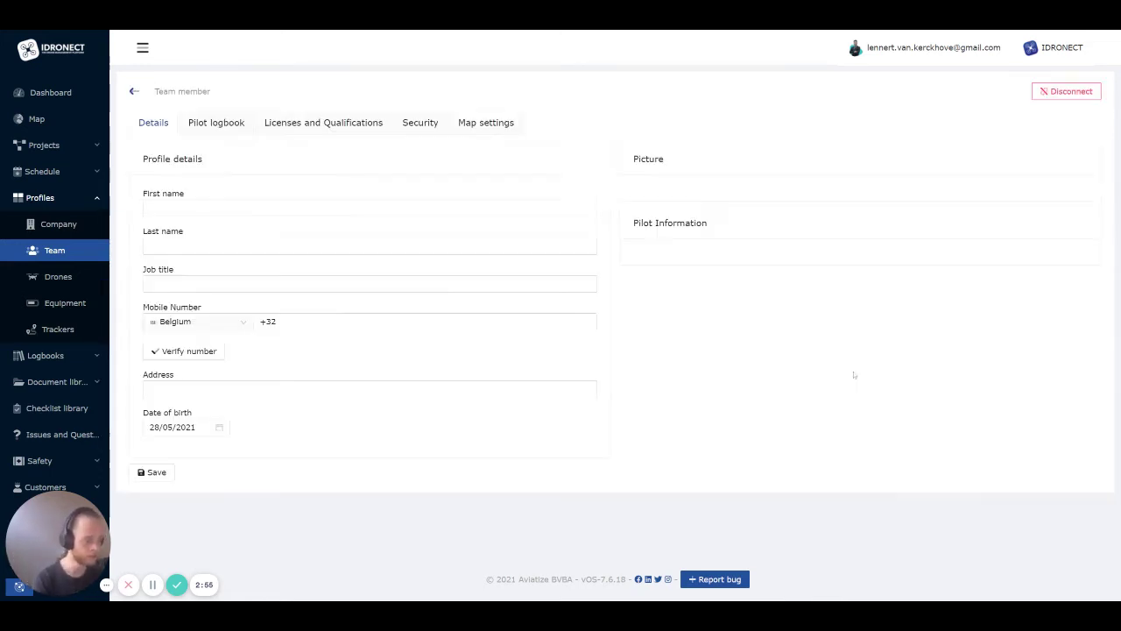
left_click(210, 127)
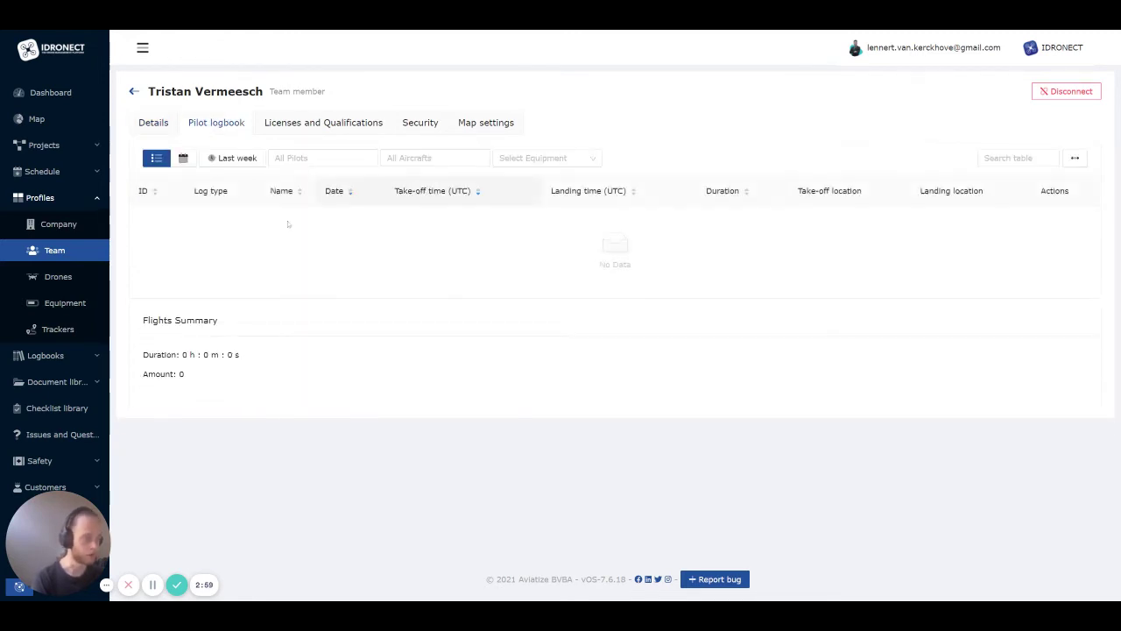
left_click(254, 159)
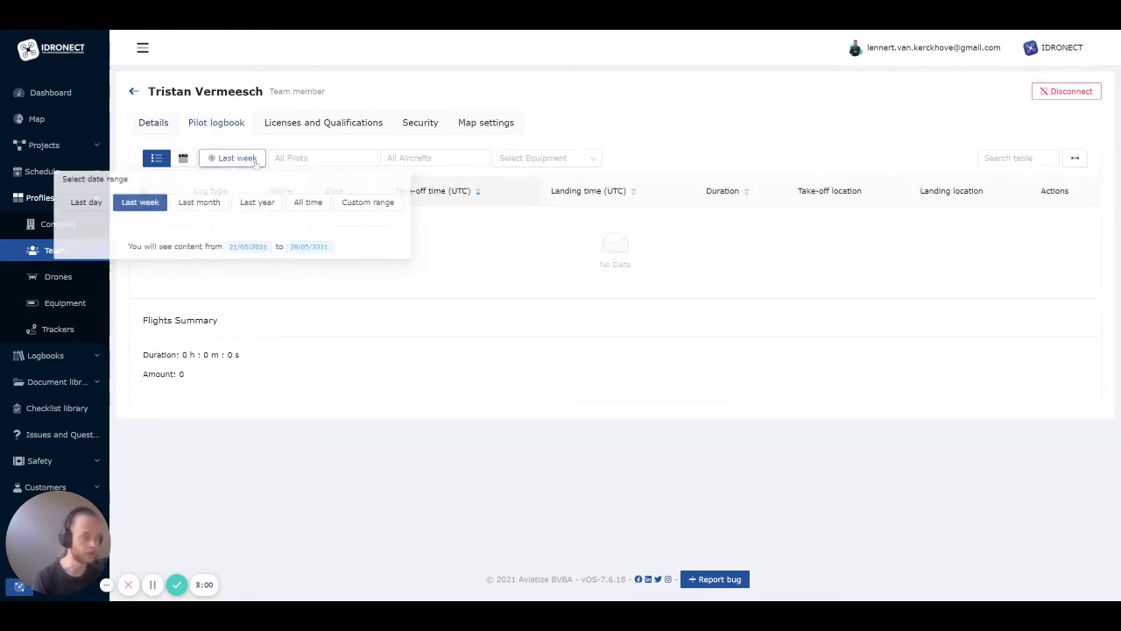
left_click(308, 202)
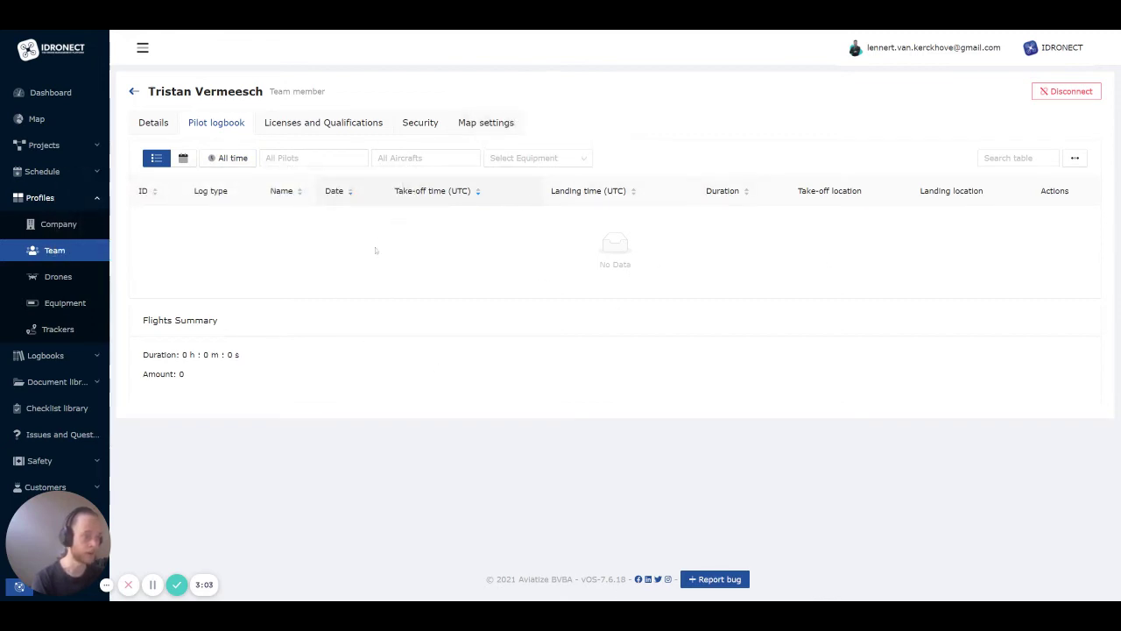
Open the flights of the DJI Phantom 4 drone and set their date range to All time
left_click(70, 278)
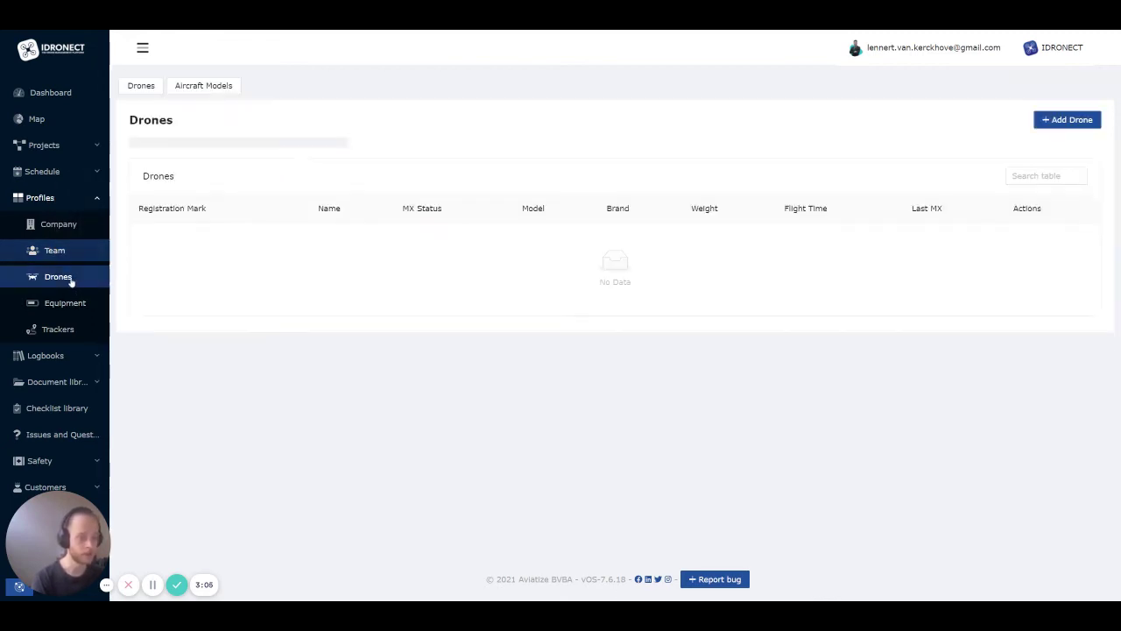
left_click(1044, 248)
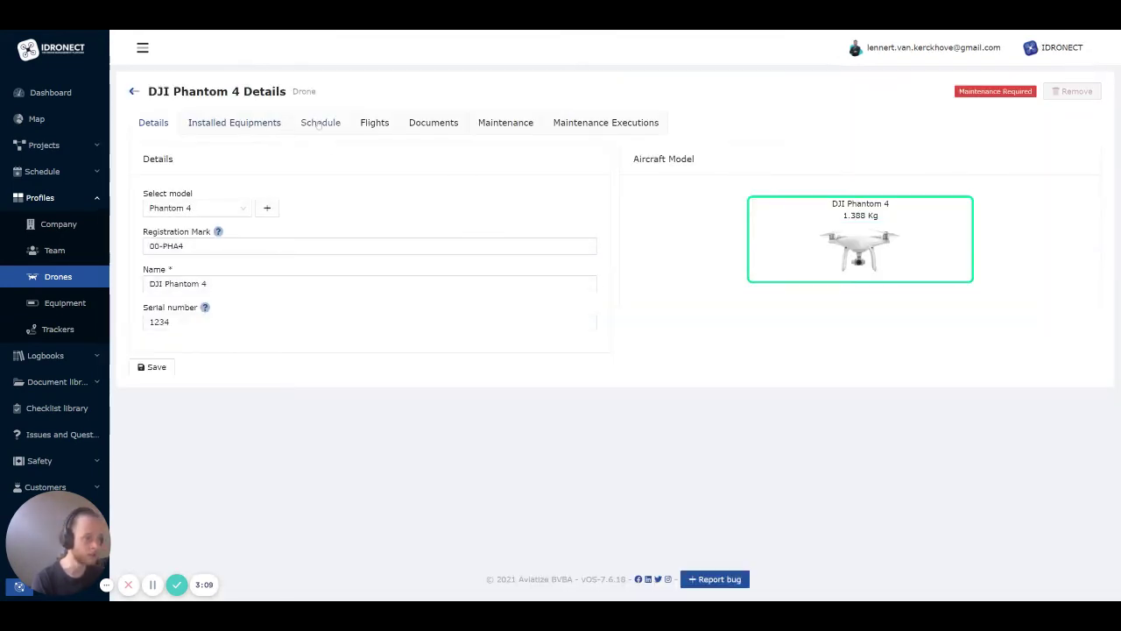
left_click(315, 123)
left_click(382, 125)
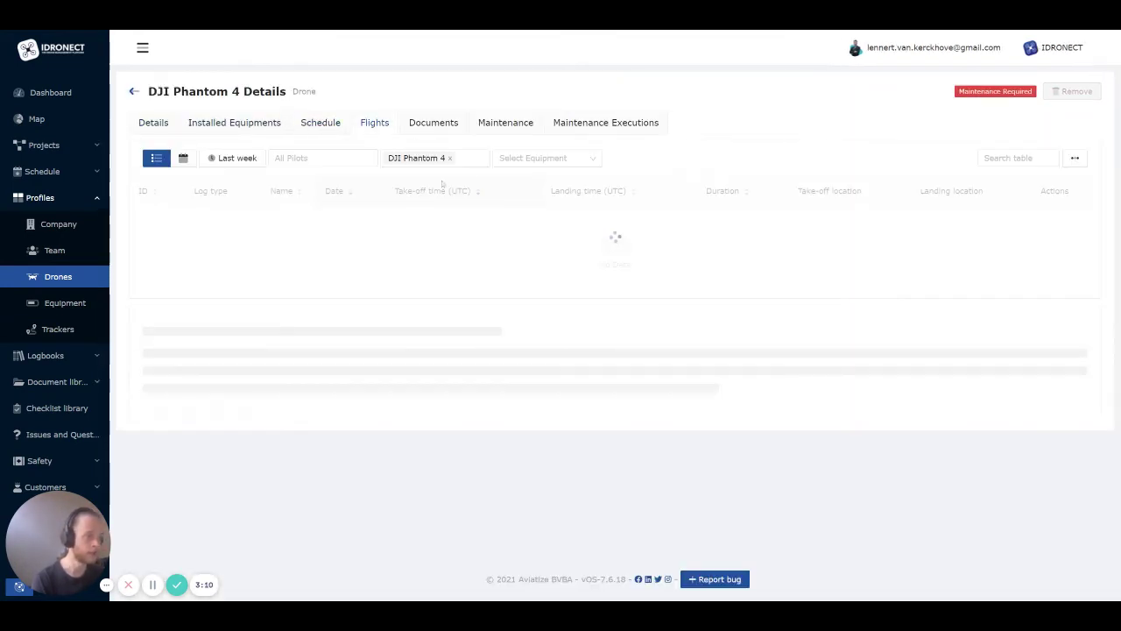
left_click(231, 158)
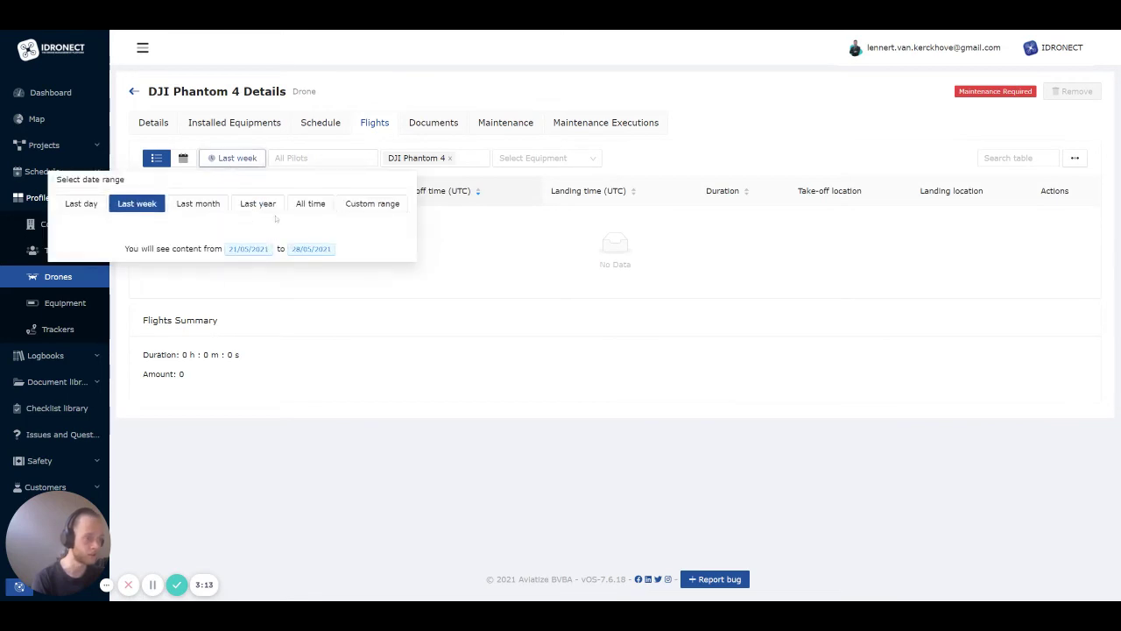
left_click(307, 206)
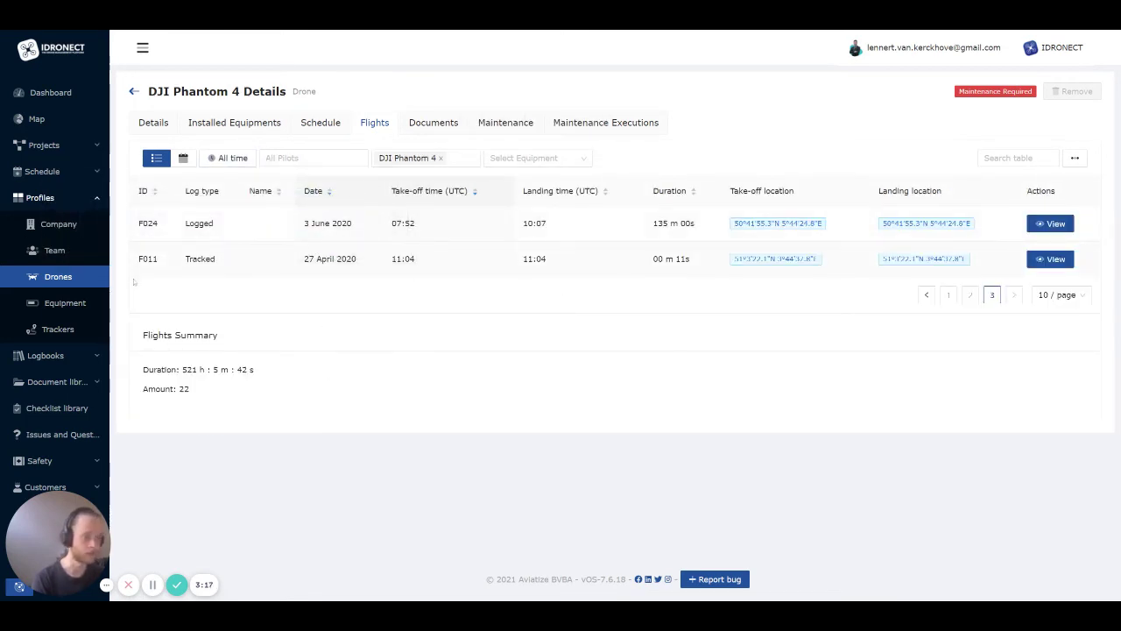
Open the flights of the equipment item Blackmagic micro cinema videocamera - 001 and set their date range to All time
left_click(65, 303)
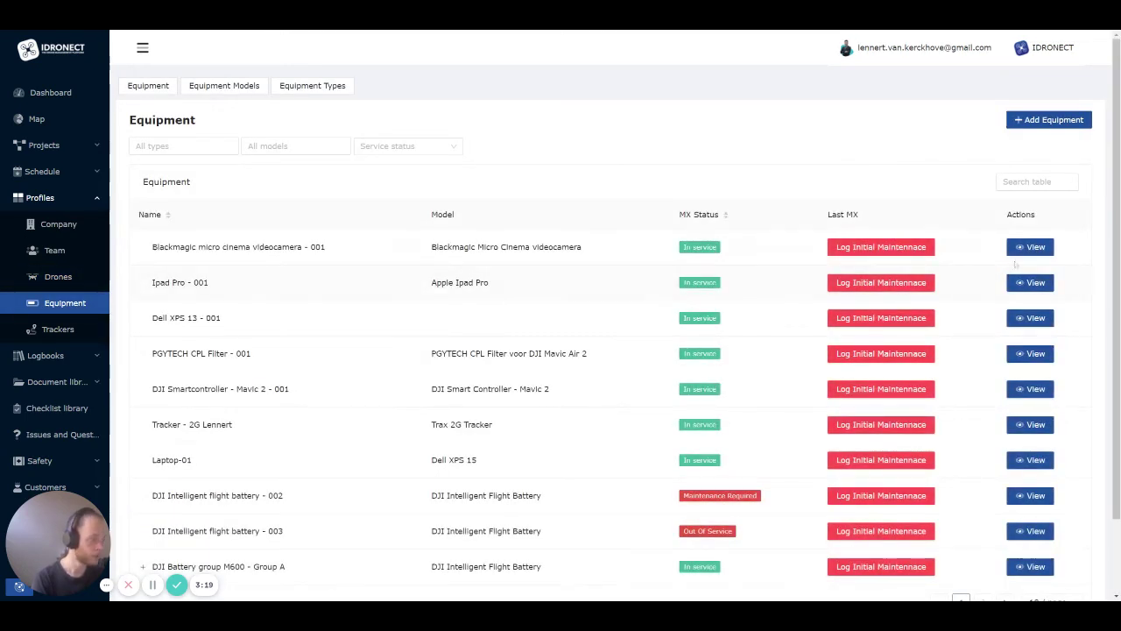
left_click(1034, 248)
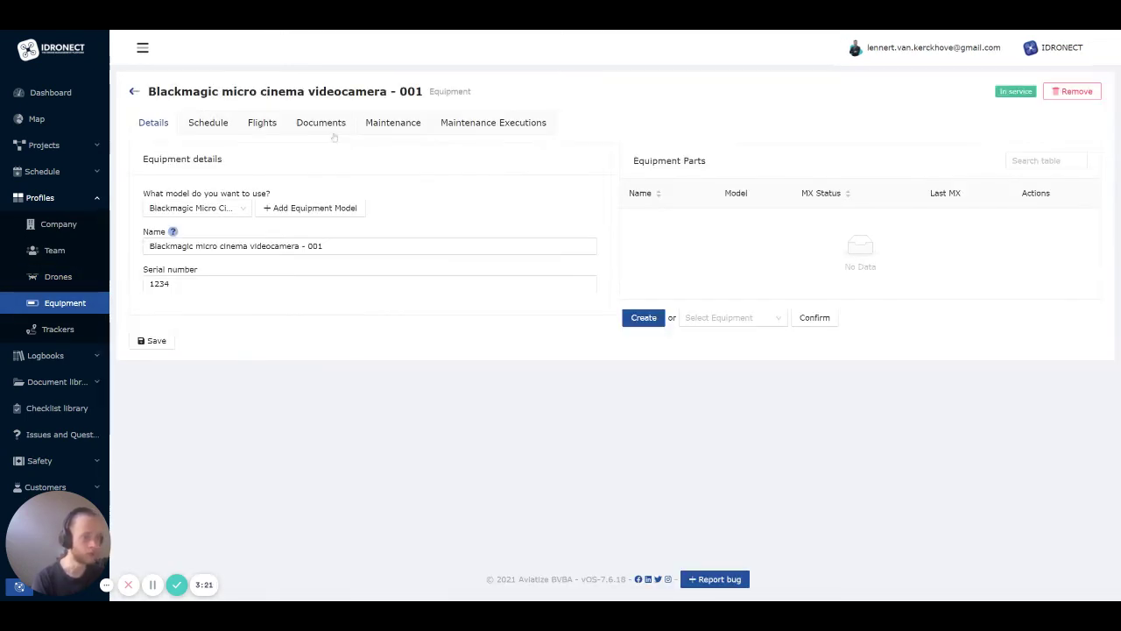
left_click(263, 126)
left_click(232, 157)
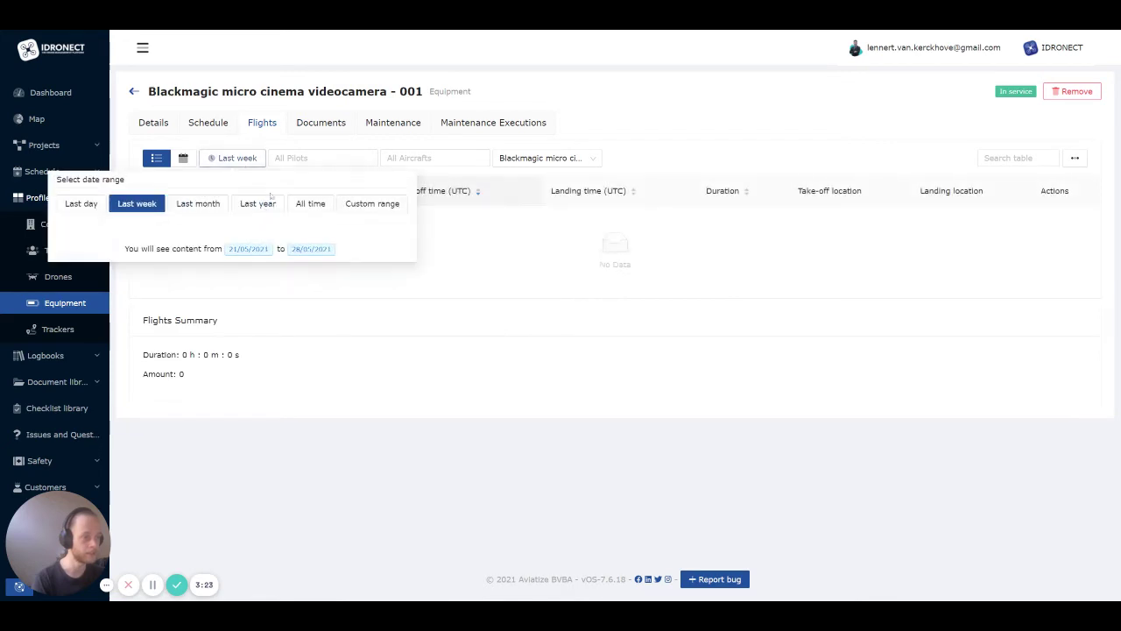
left_click(310, 203)
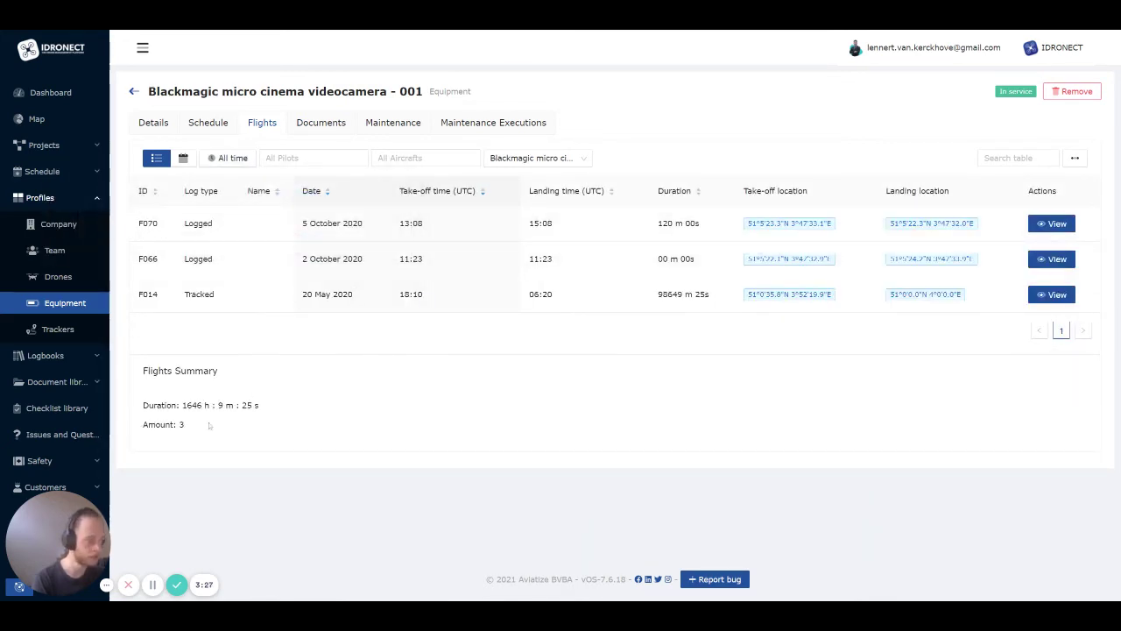
Examine the camera's flights summary and the row of flight F014, and collapse the Profiles section
left_click_drag(175, 428, 180, 426)
left_click_drag(181, 405, 202, 405)
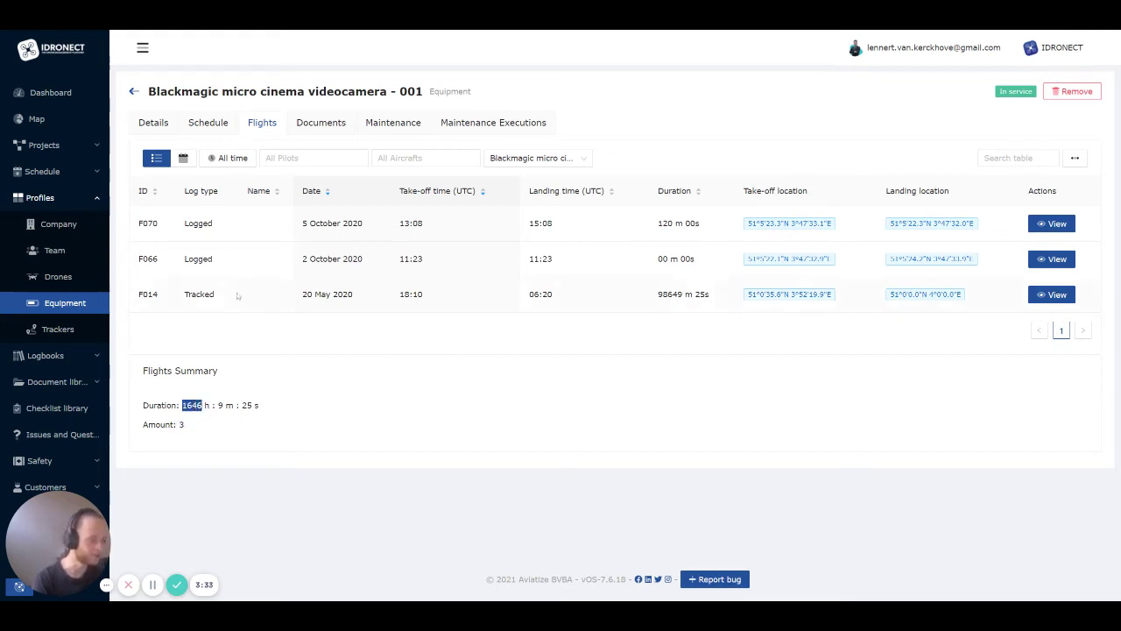
left_click_drag(154, 294, 706, 308)
left_click(480, 404)
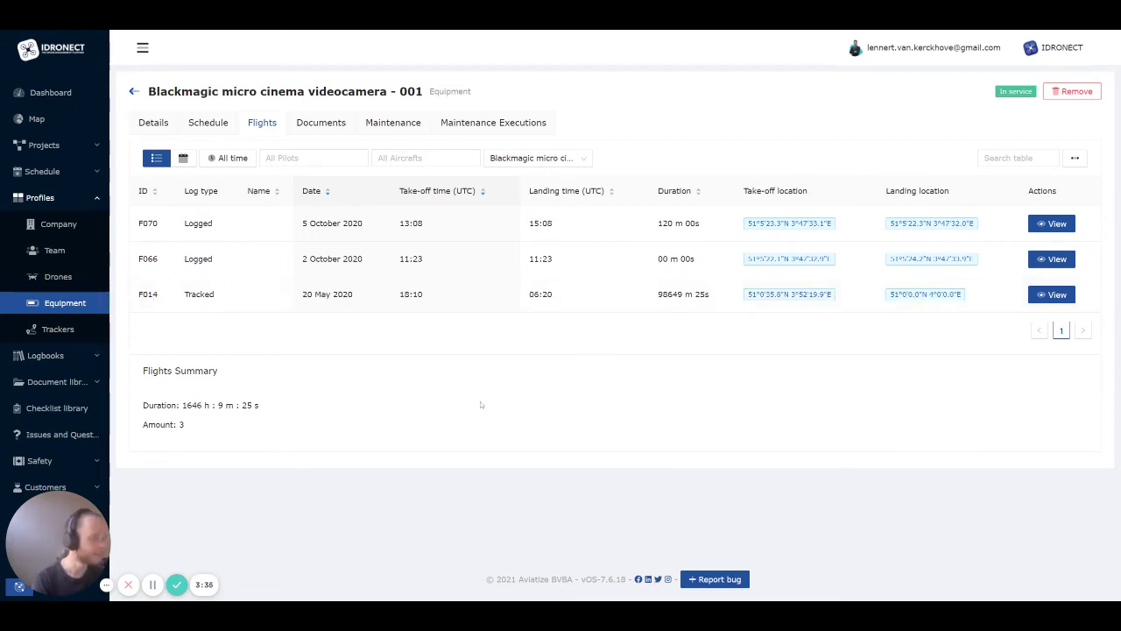
left_click(64, 201)
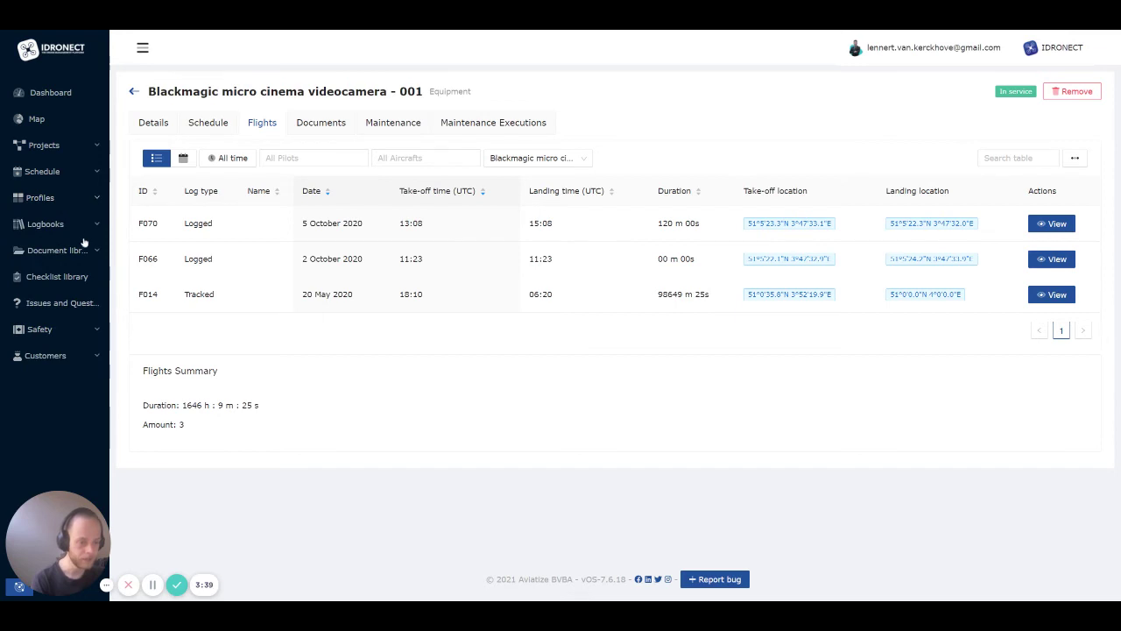
Open the flights of the project Aerial surveillance and set their date range to All time
left_click(78, 147)
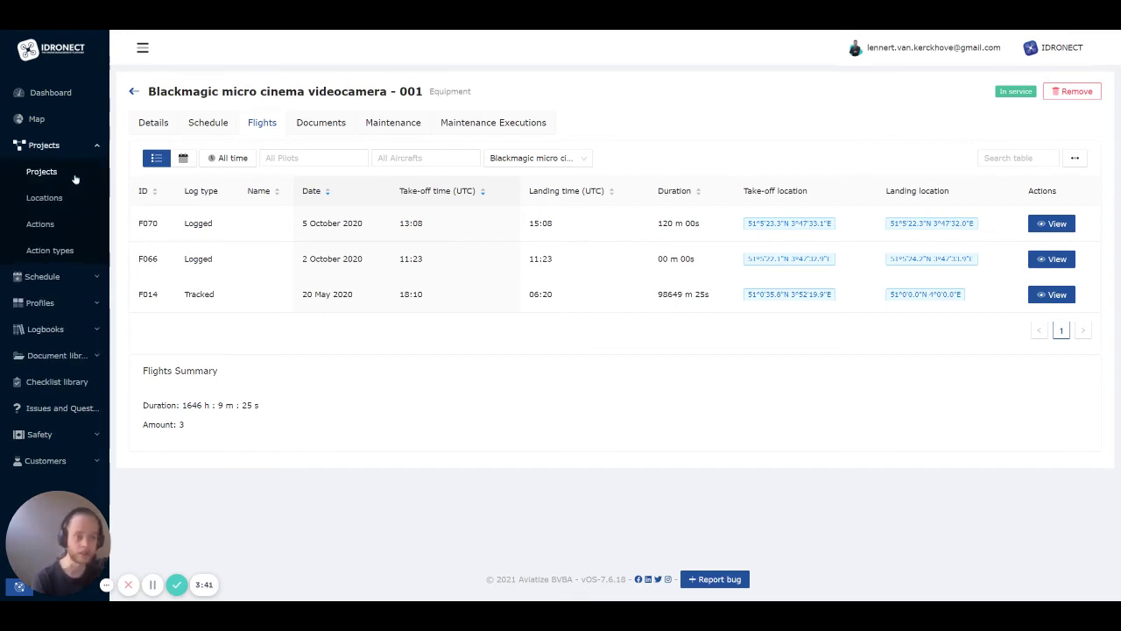
left_click(74, 175)
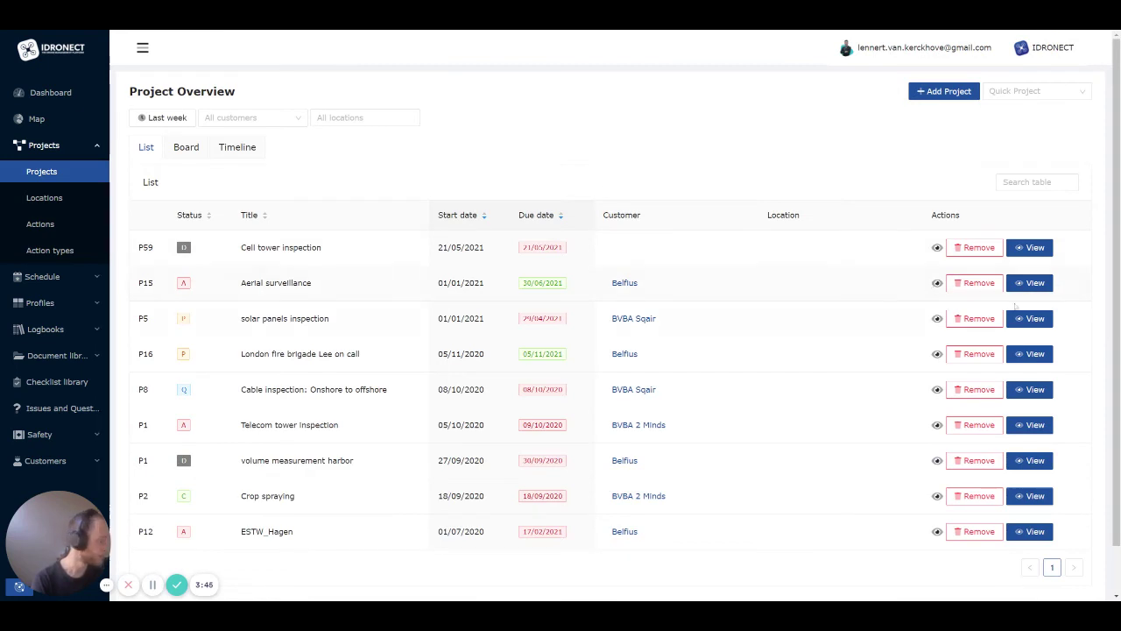
left_click(1030, 284)
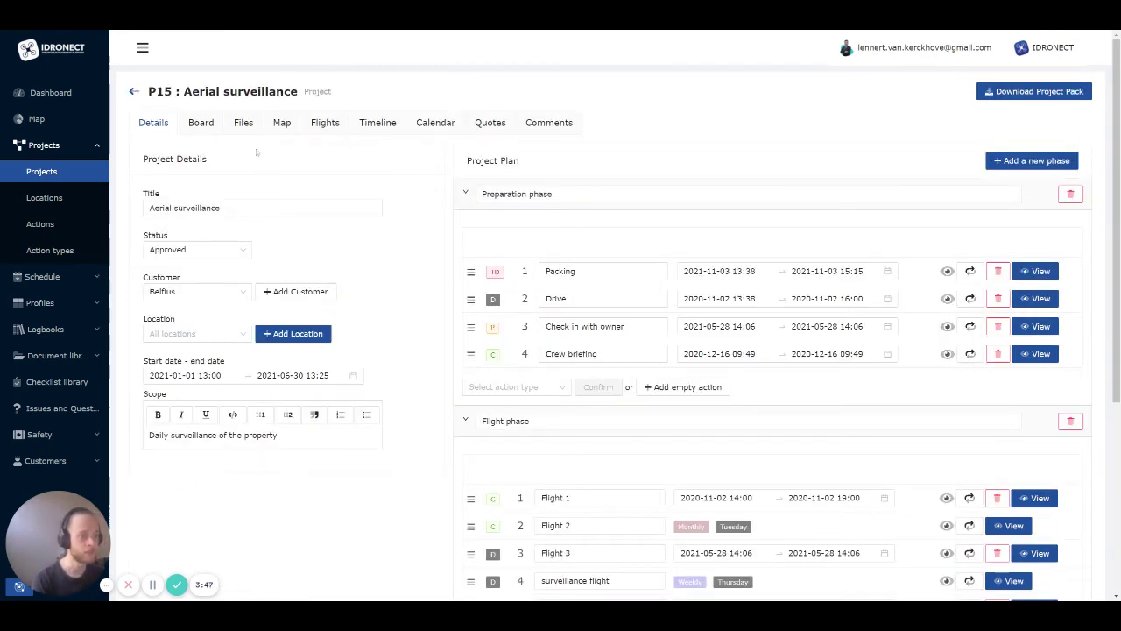
left_click(323, 123)
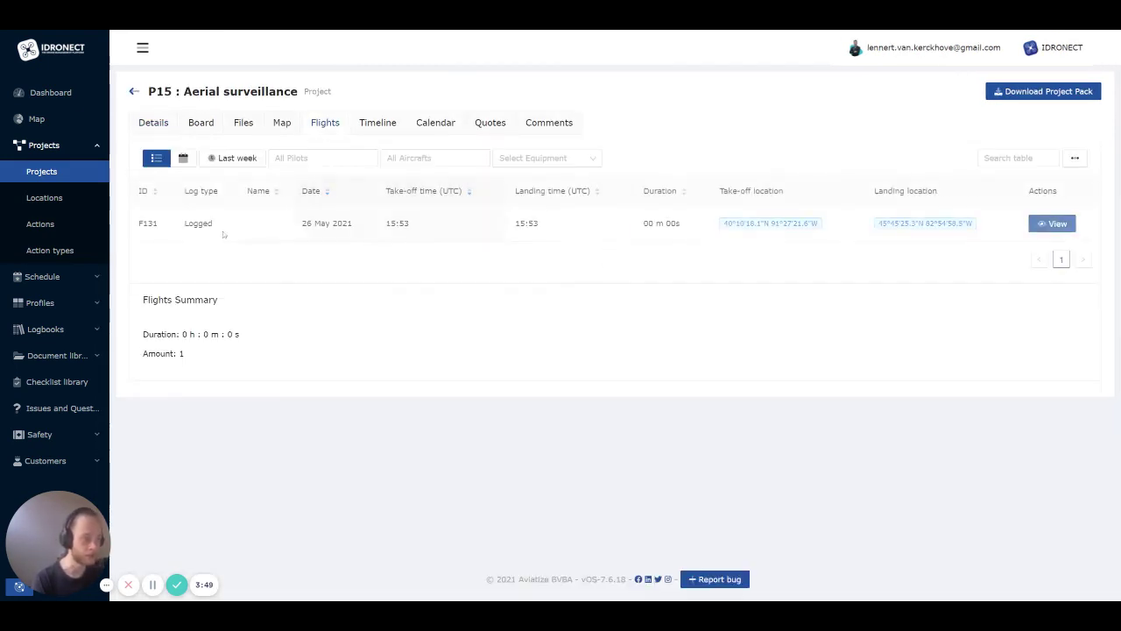
left_click(222, 158)
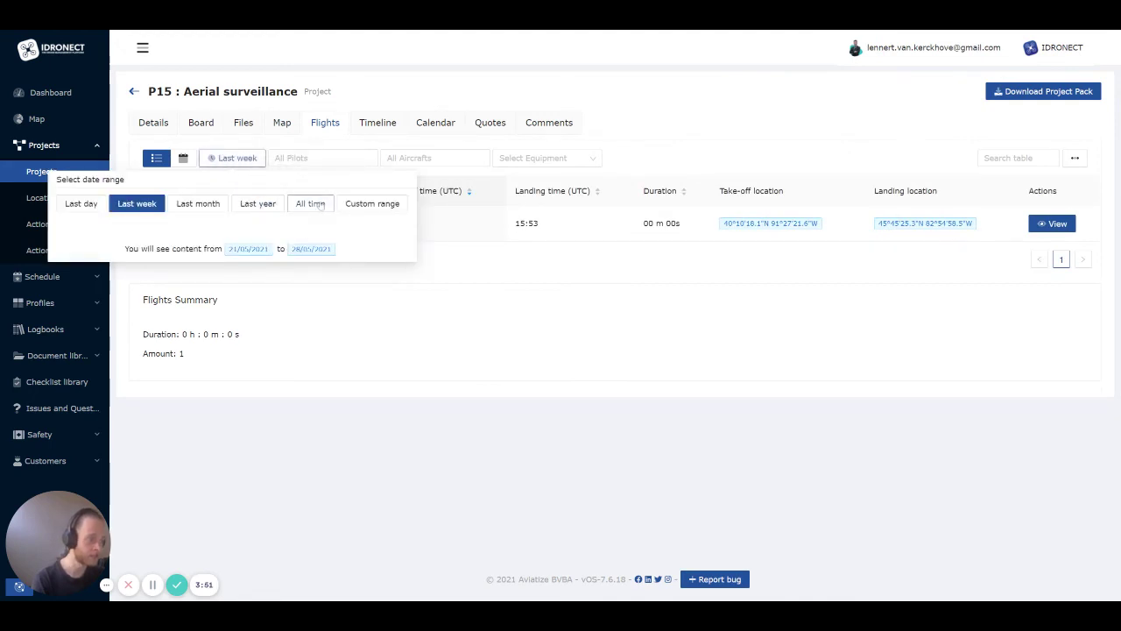
left_click(310, 203)
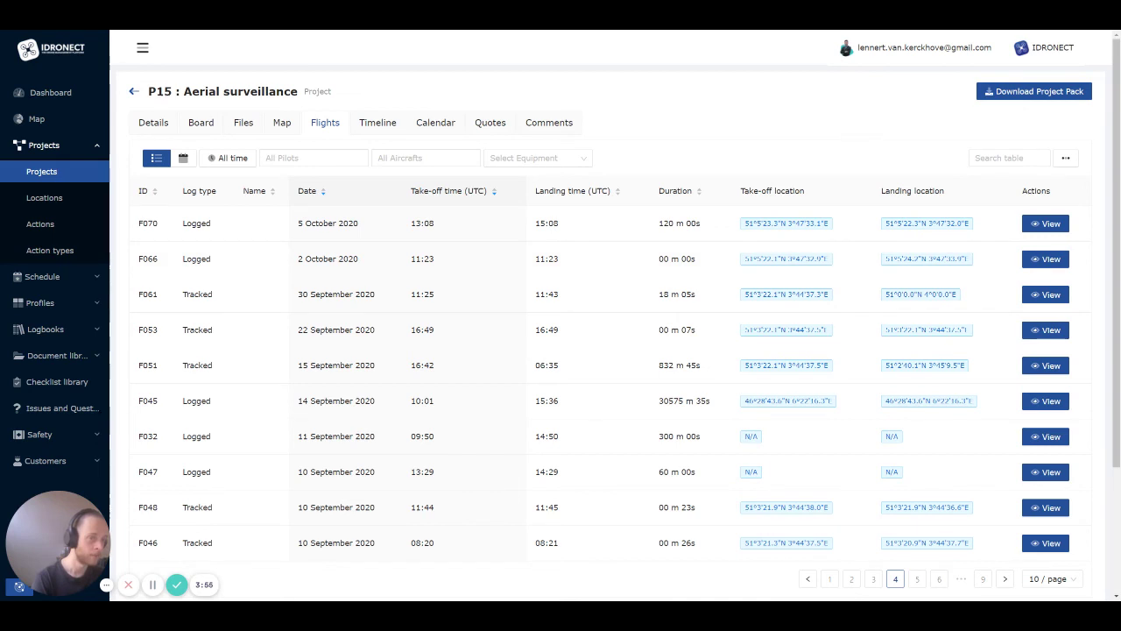
Open the project London fire brigade Lee on call from My projects on the dashboard and view its project plan
key("alt+Left")
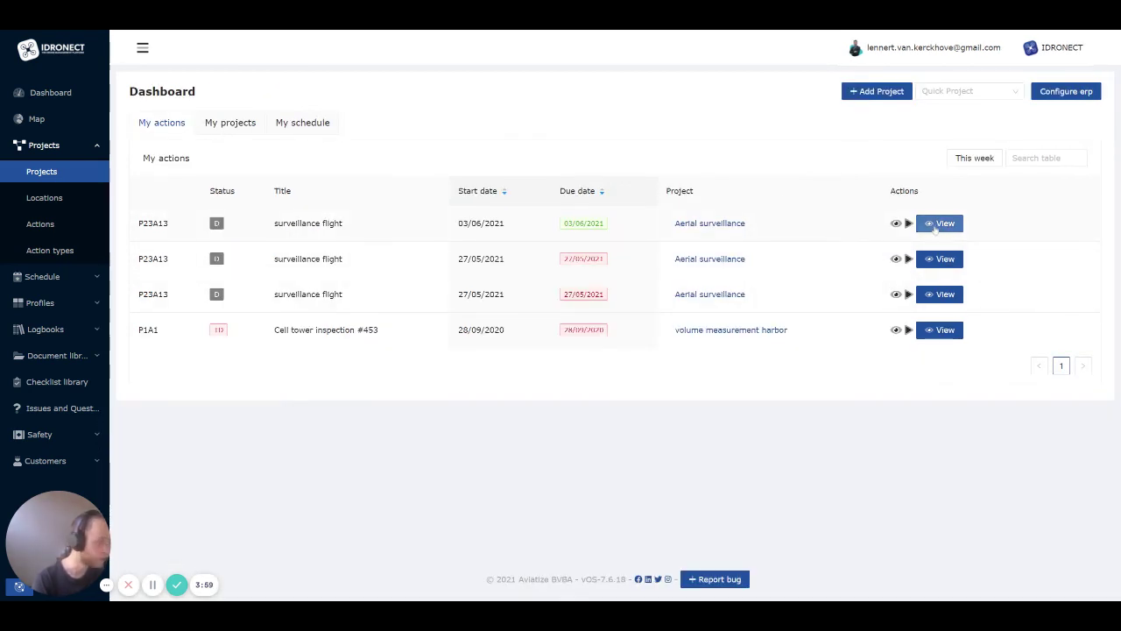
left_click(248, 123)
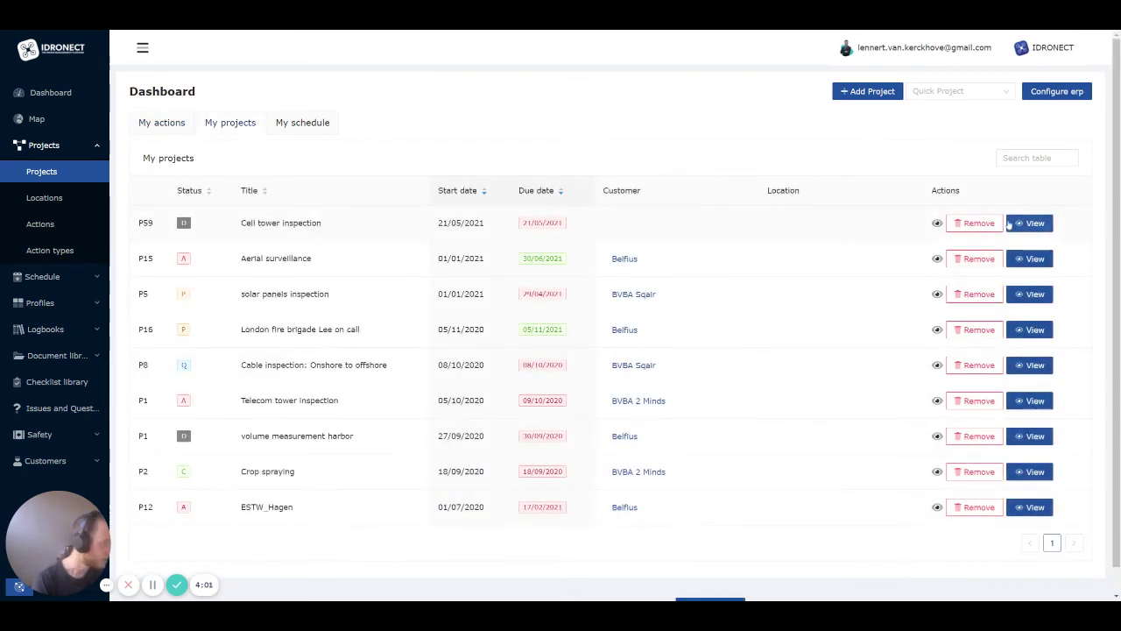
left_click(1023, 331)
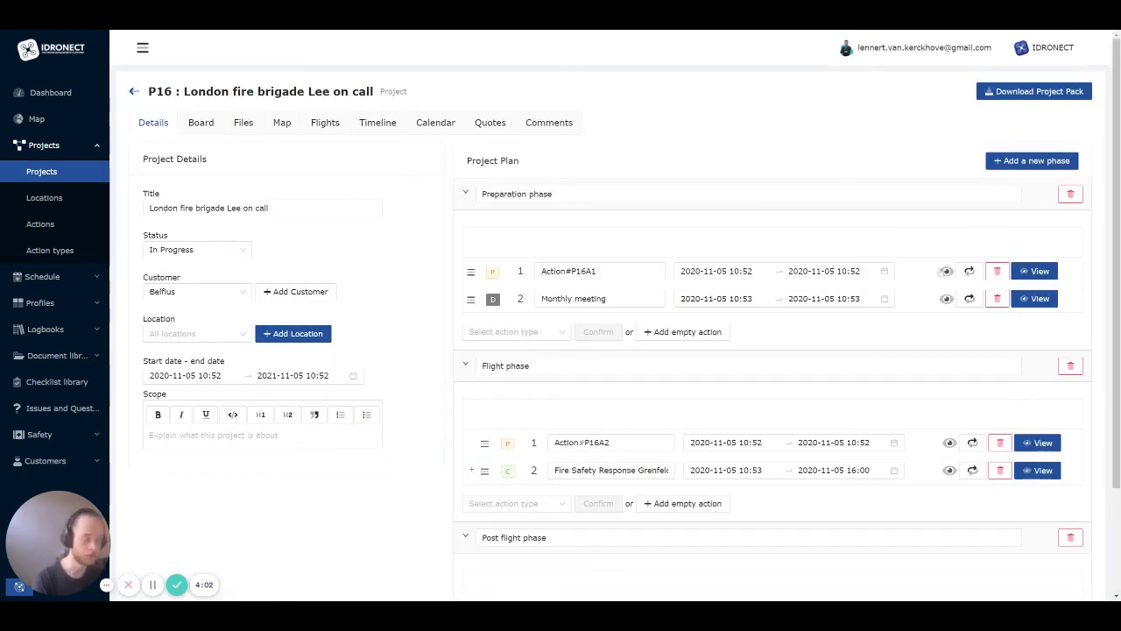
scroll(1029, 337, "down", 2)
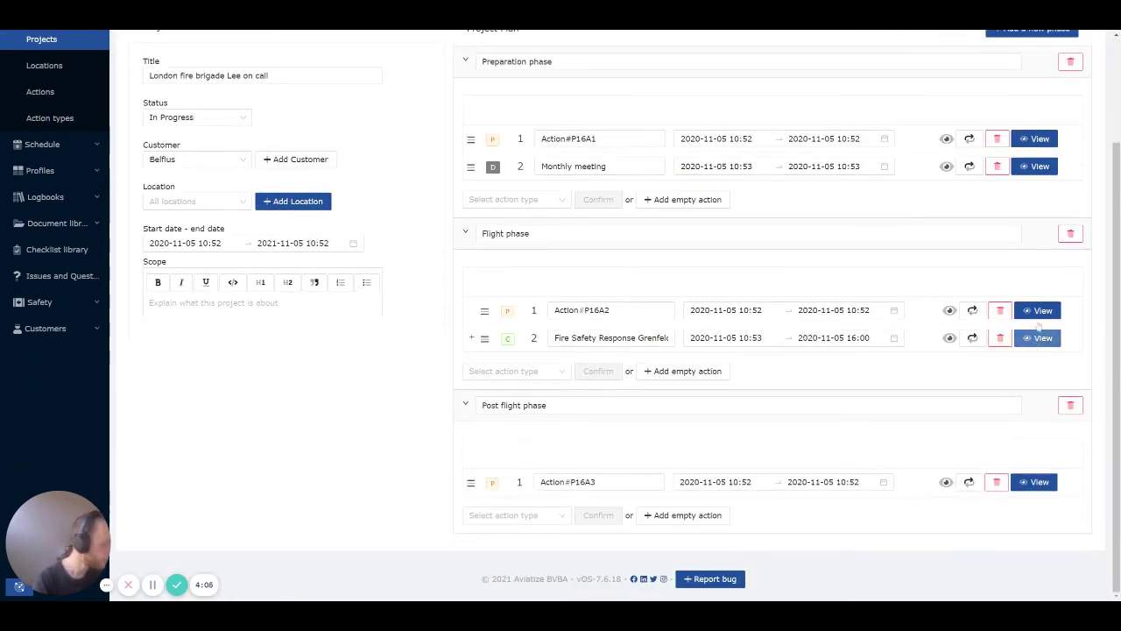
Open the flights of Action#P16A2 in the project's flight phase and set their date range to All time
left_click(1033, 310)
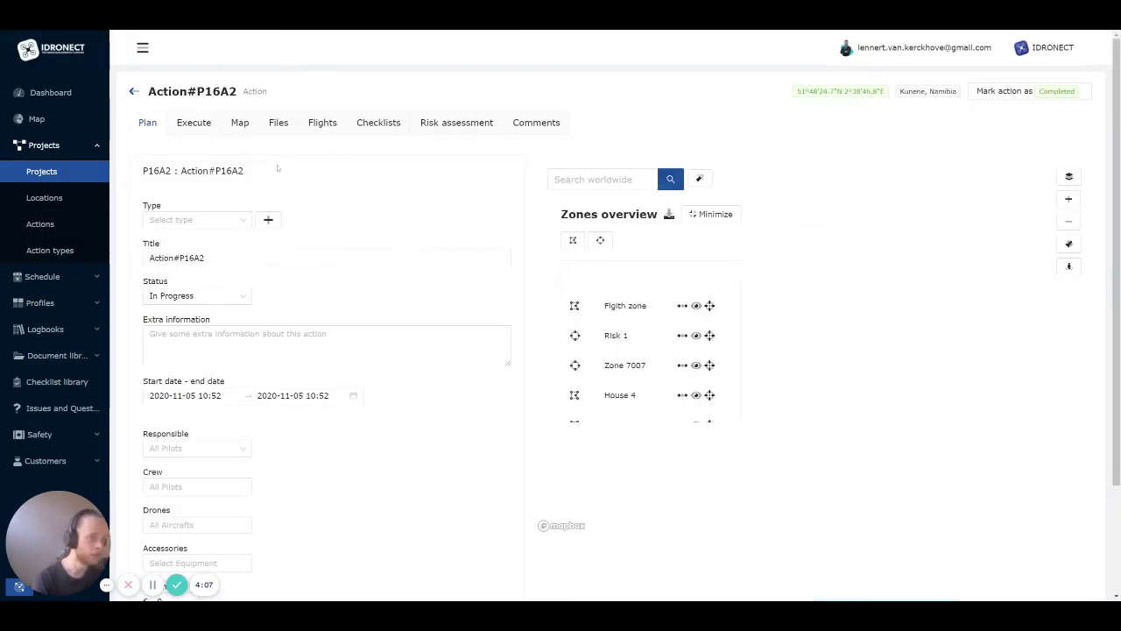
left_click(320, 124)
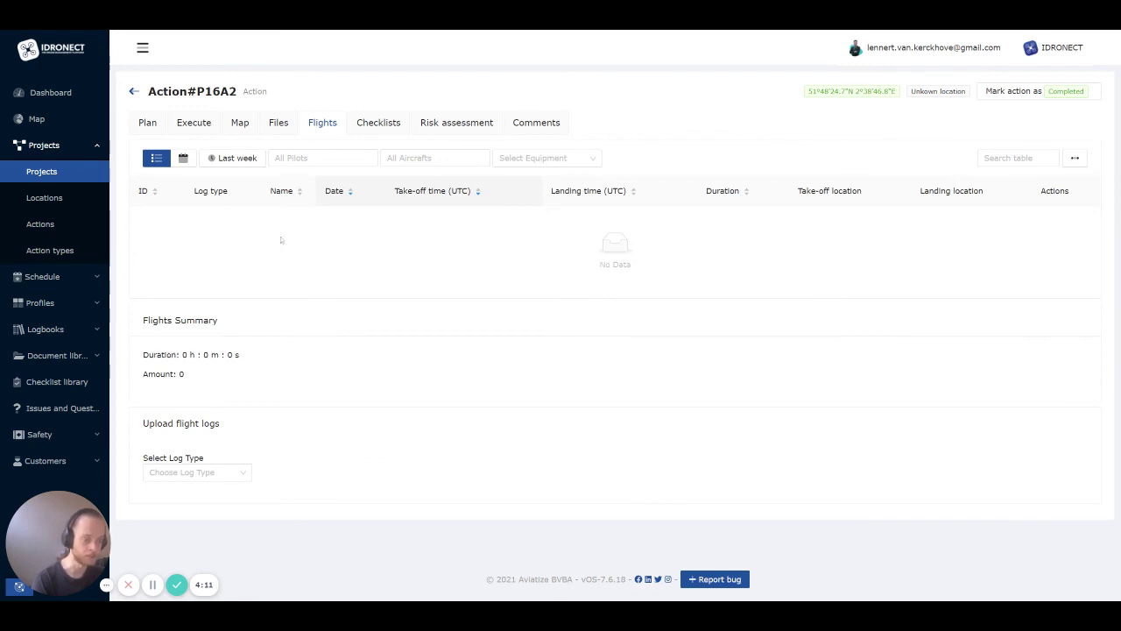
left_click(231, 159)
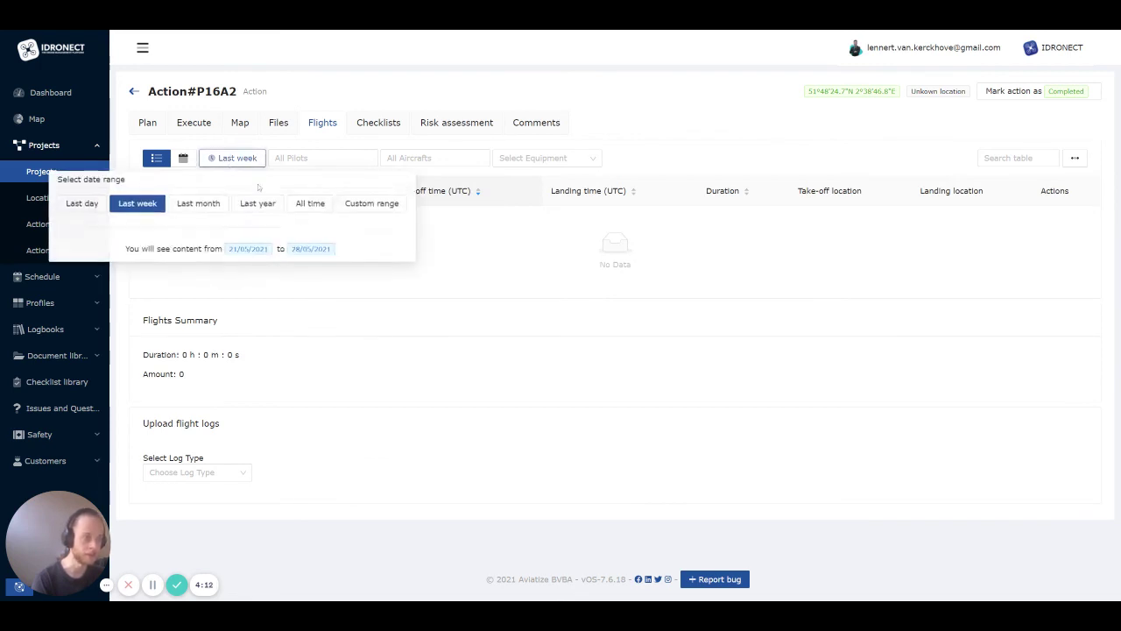
left_click(310, 204)
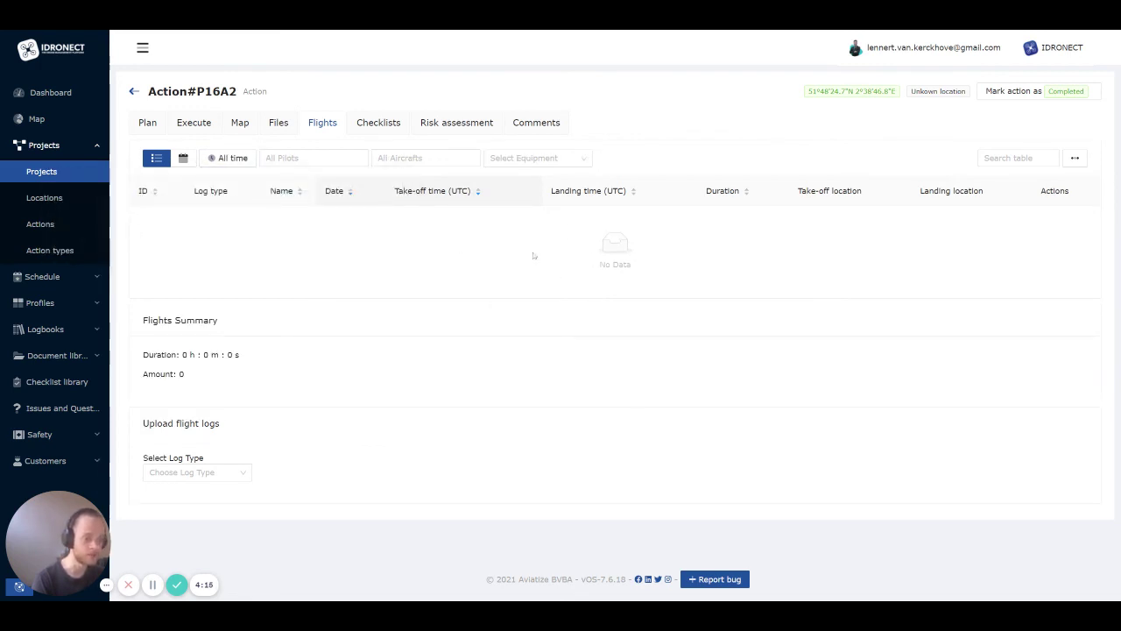
Open Location in Romania from the project locations and set its flights' date range to All time
left_click(89, 146)
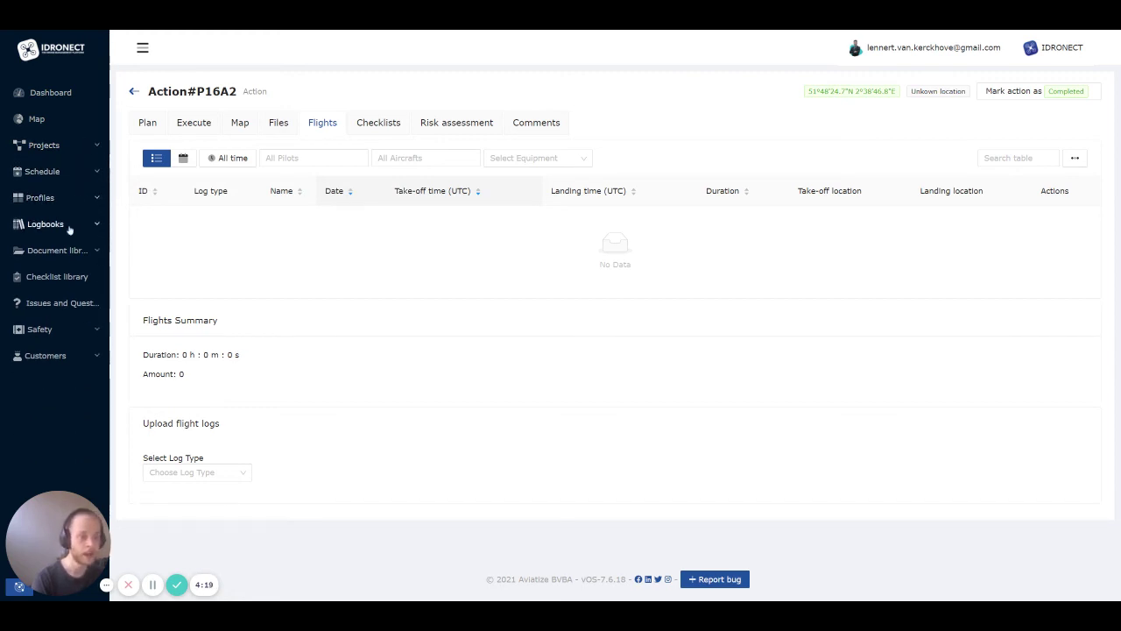
left_click(68, 154)
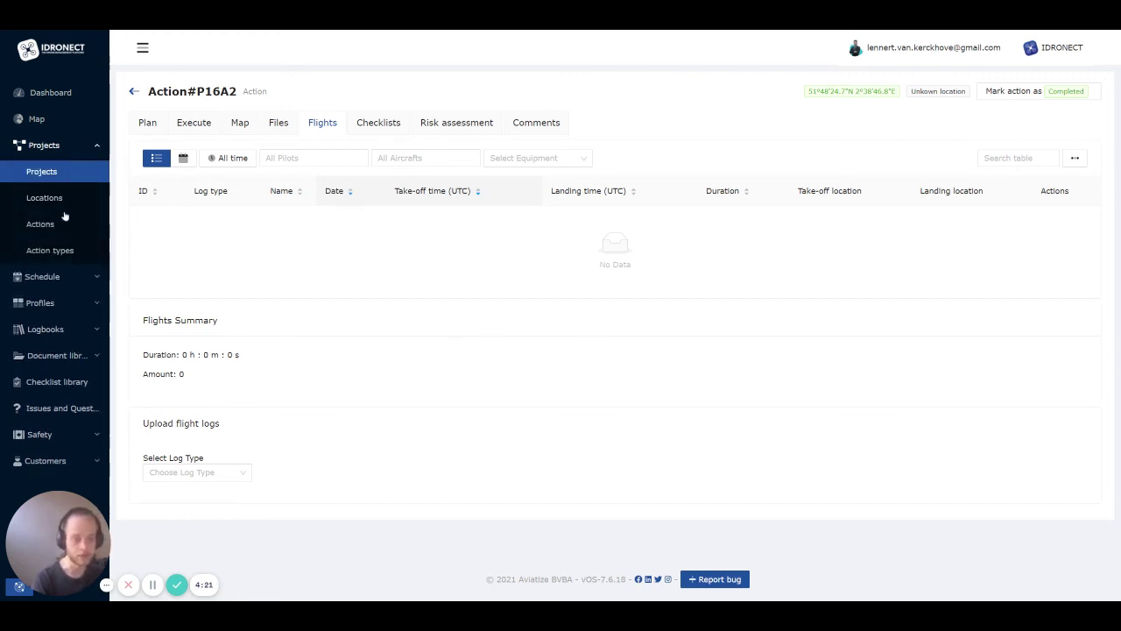
left_click(62, 223)
left_click(69, 201)
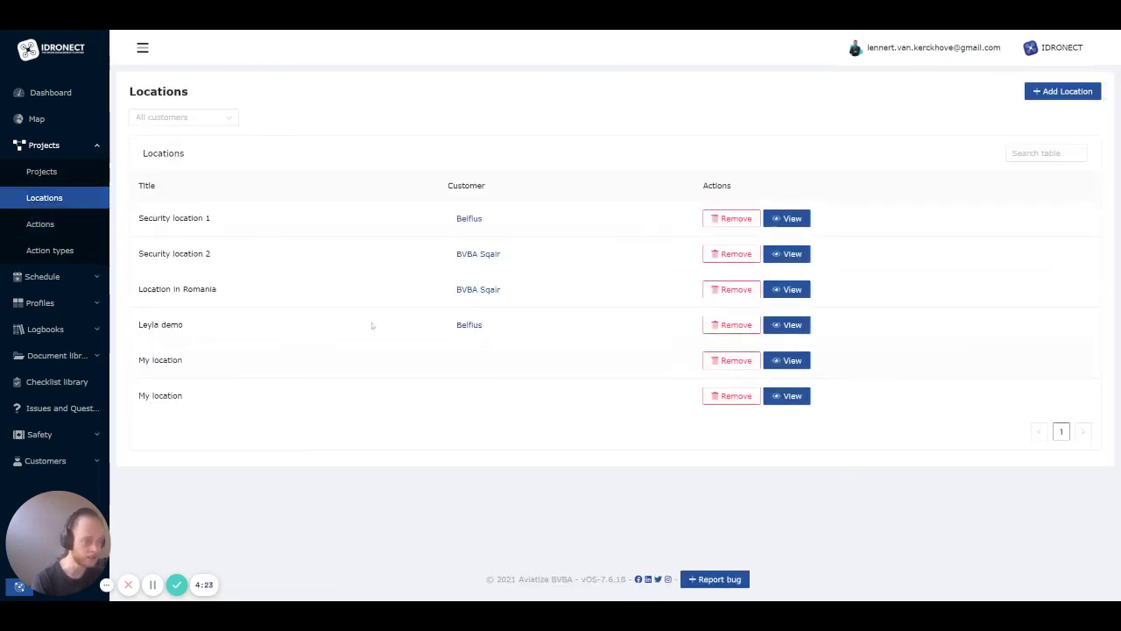
left_click(792, 289)
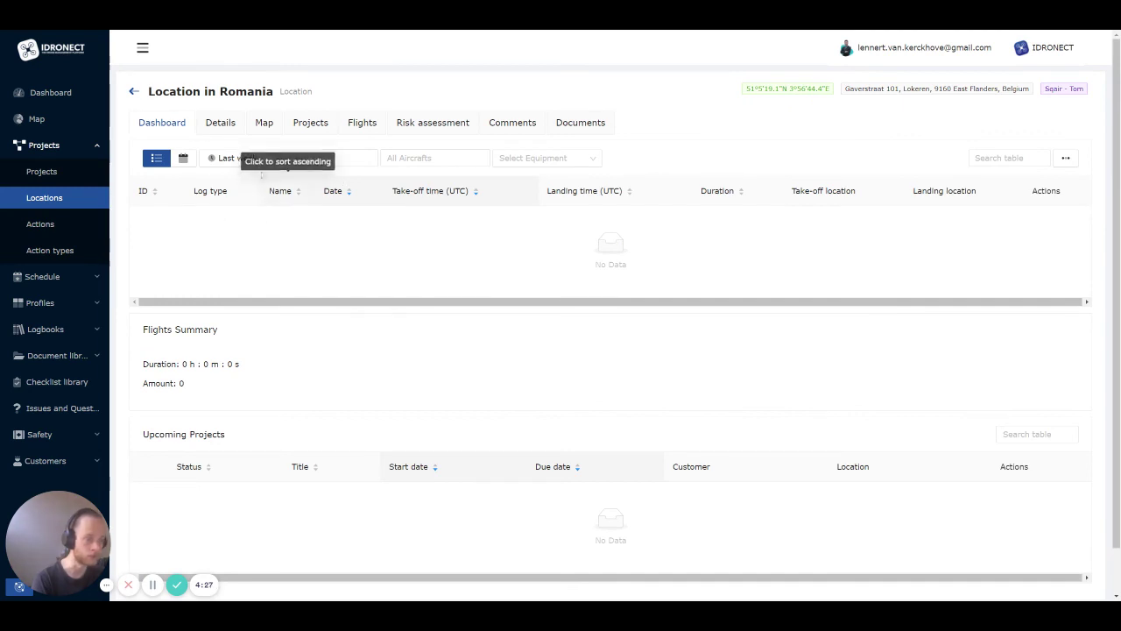
left_click(233, 157)
left_click(312, 203)
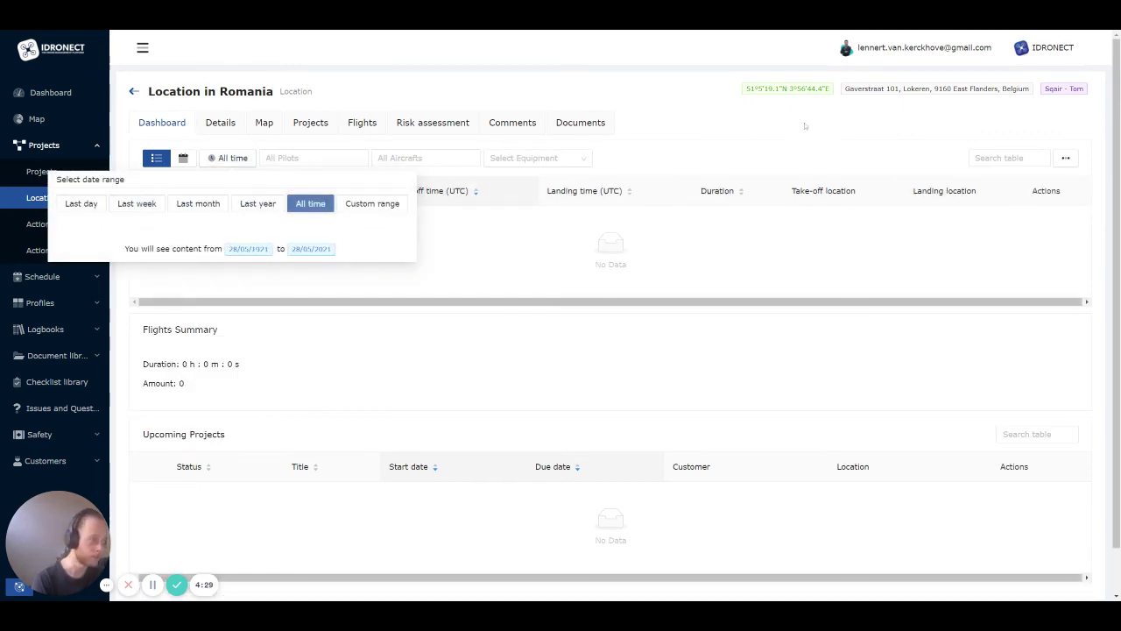
Open Security location 1 from the locations list and set its flights' date range to All time
left_click(44, 198)
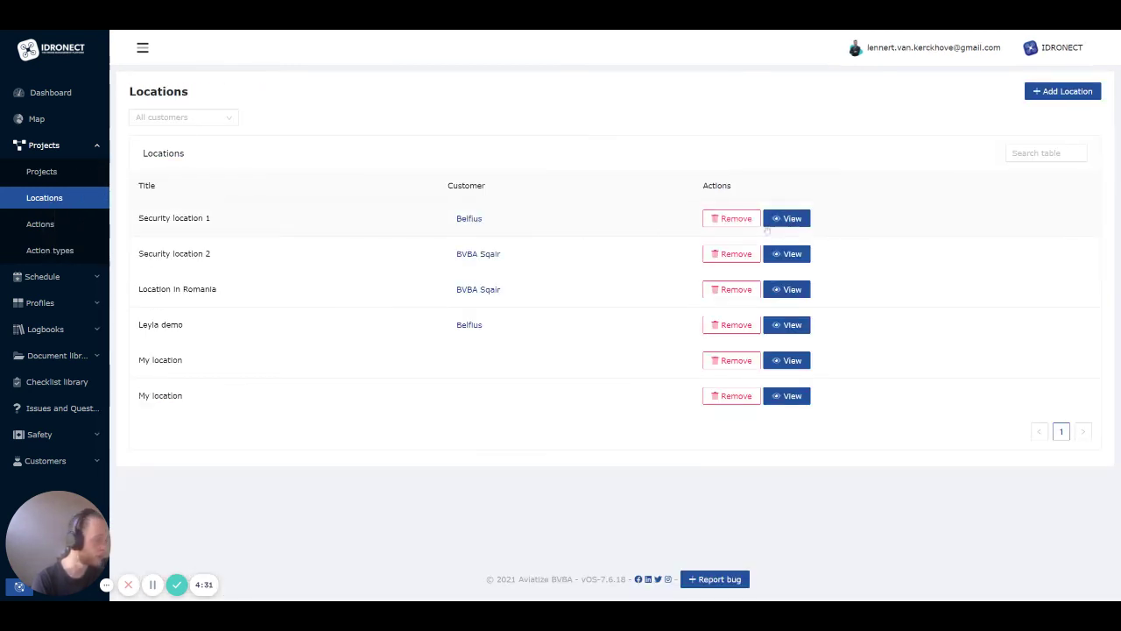
left_click(787, 217)
left_click(233, 158)
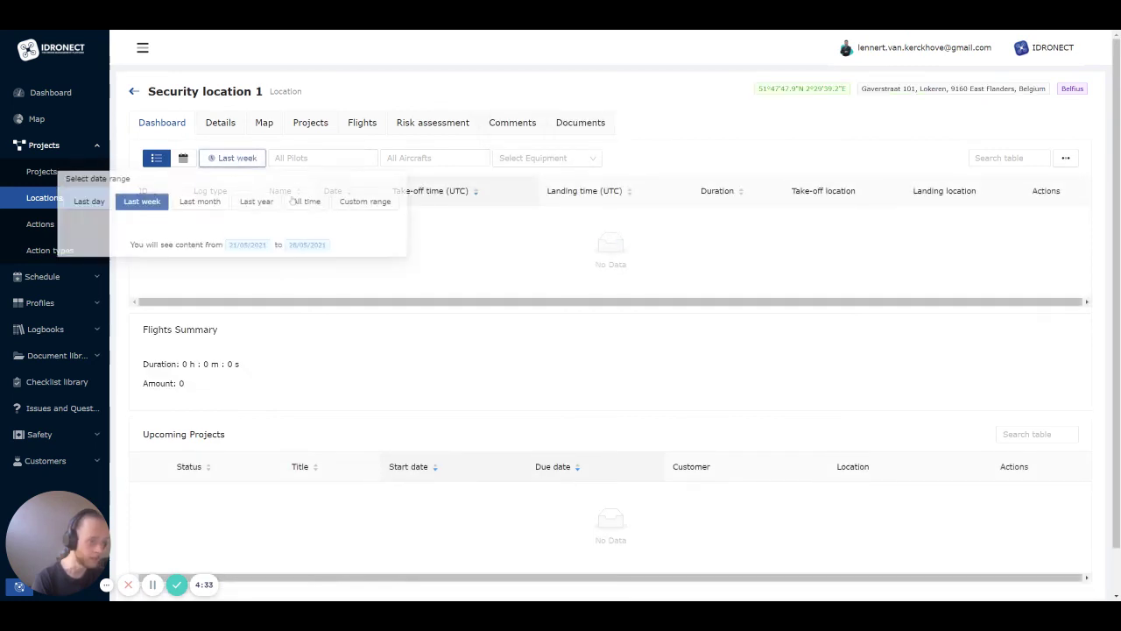
left_click(310, 203)
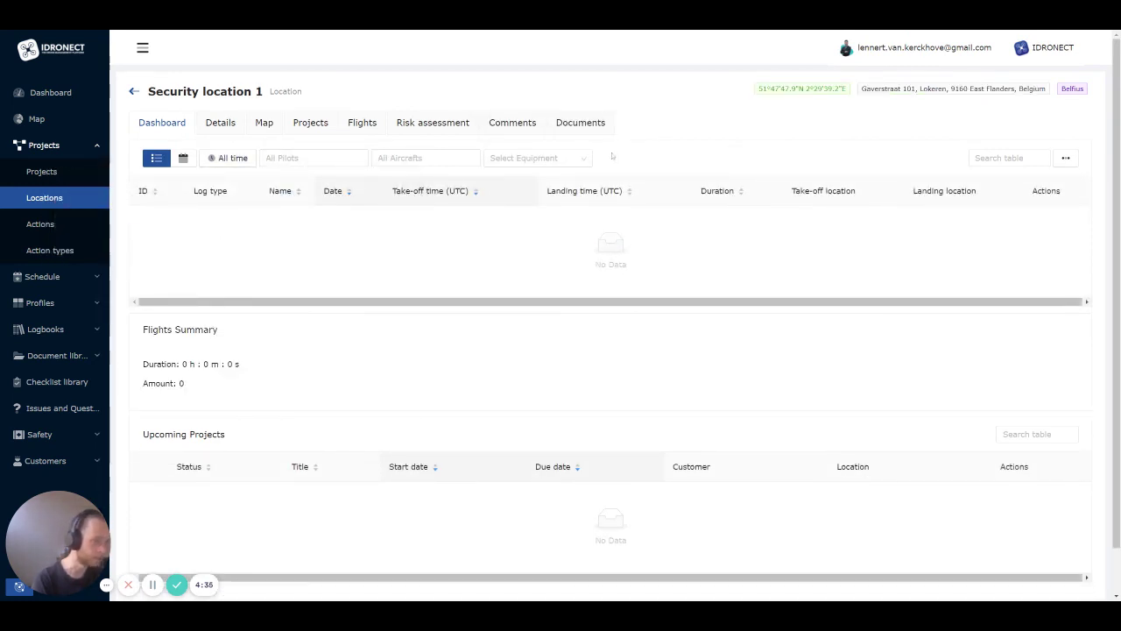
Open Security location 2, set its flights' date range to All time, and collapse the Projects section
key("alt+Left")
left_click(791, 253)
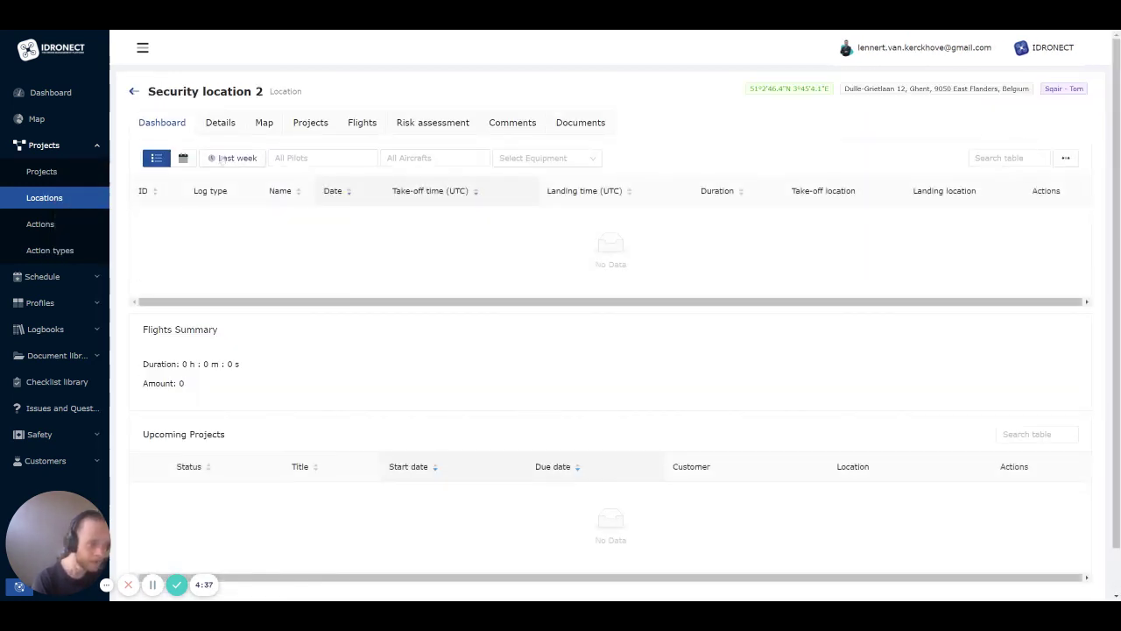
left_click(222, 158)
left_click(309, 203)
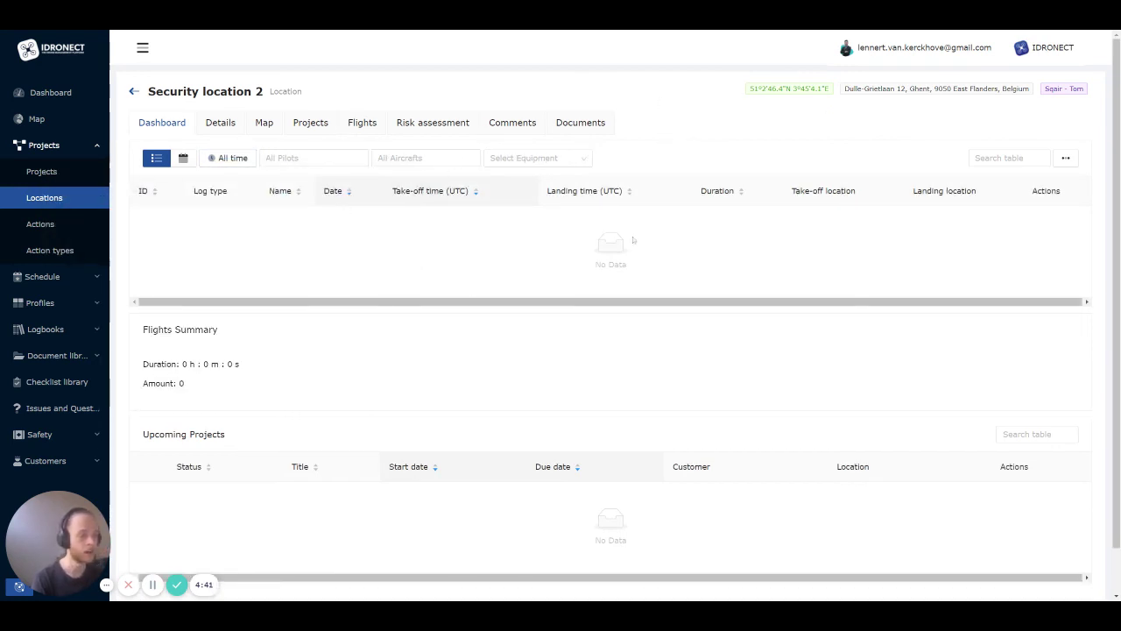
left_click(101, 147)
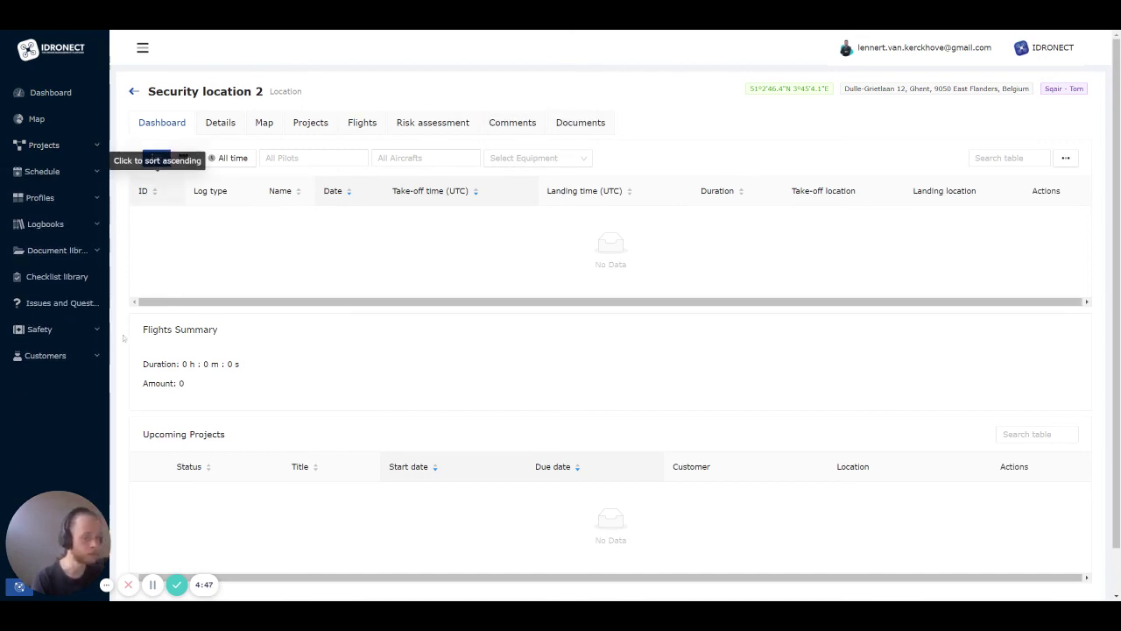